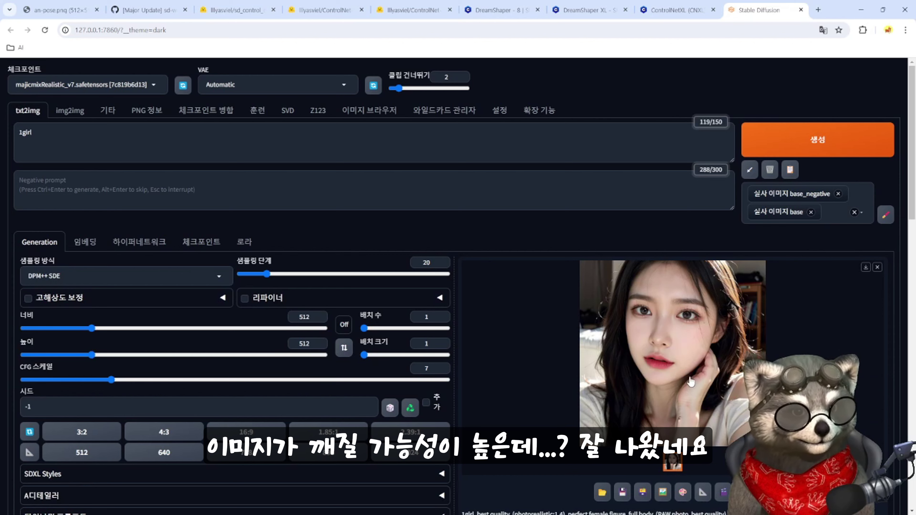
Generate another 512 × 512 image from the 1girl prompt and check its generation time.
{"action": "left_click", "coordinate": [688, 386]}
{"action": "left_click", "coordinate": [890, 79]}
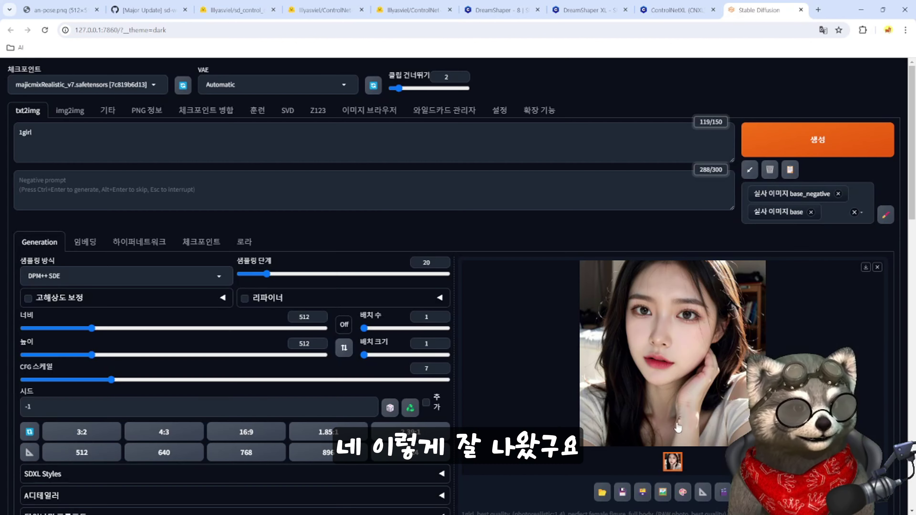
{"action": "left_click", "coordinate": [819, 143]}
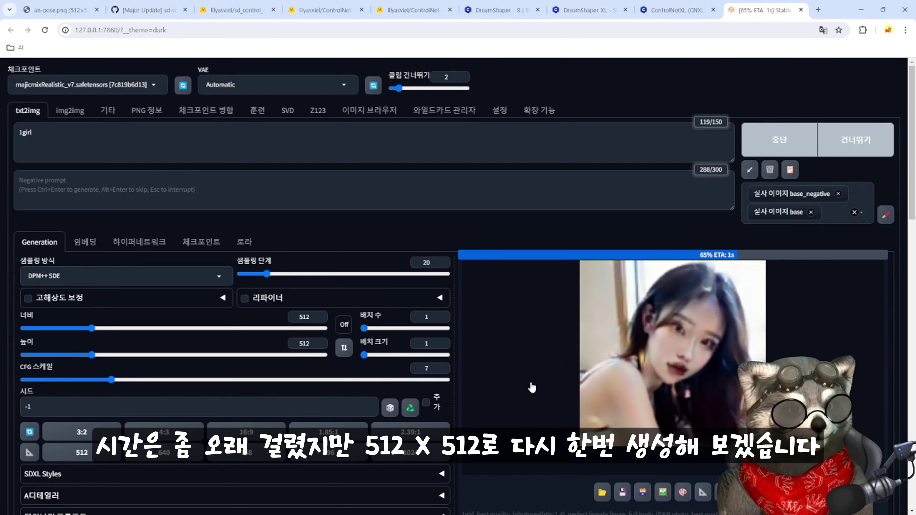
{"action": "scroll", "coordinate": [532, 388], "scroll_direction": "down", "scroll_amount": 8}
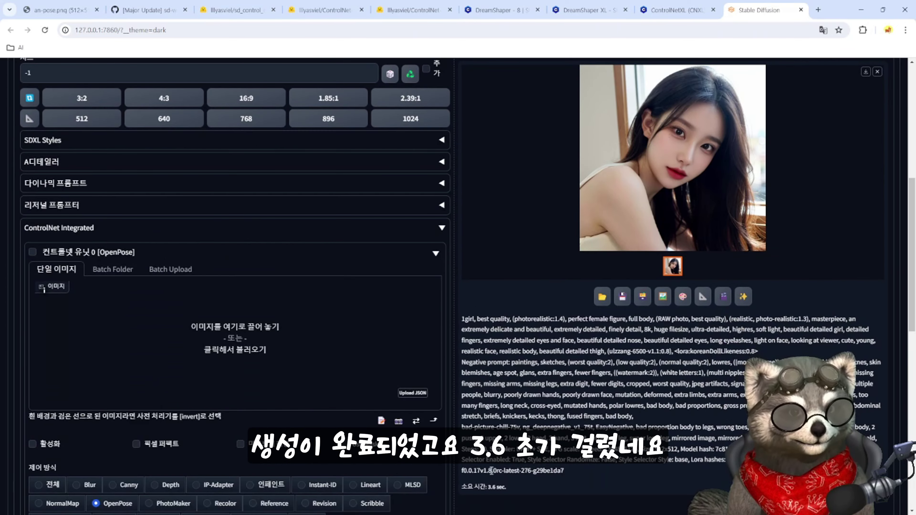
{"action": "scroll", "coordinate": [527, 241], "scroll_direction": "up", "scroll_amount": 5}
{"action": "scroll", "coordinate": [807, 238], "scroll_direction": "up", "scroll_amount": 4}
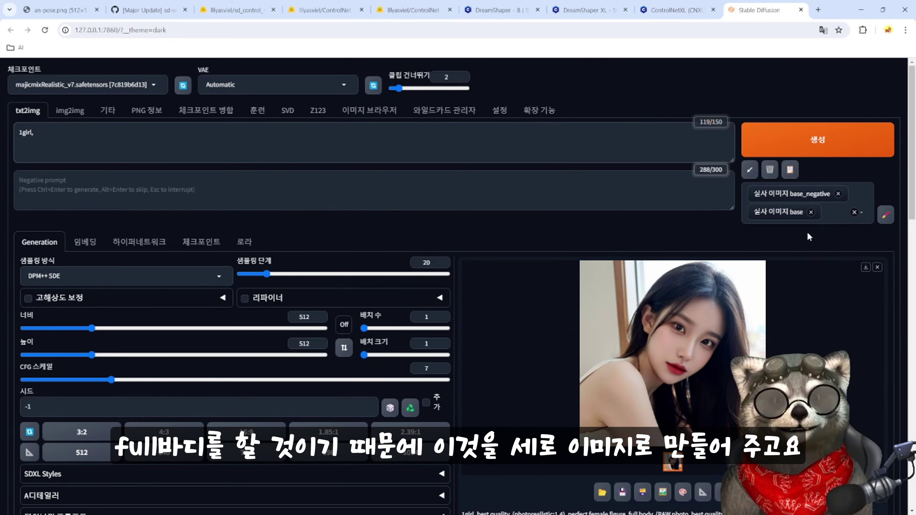
Expand the selected styles into the prompts and set up a 512 × 768 portrait with full body weighted at 1.5.
{"action": "left_click", "coordinate": [797, 174]}
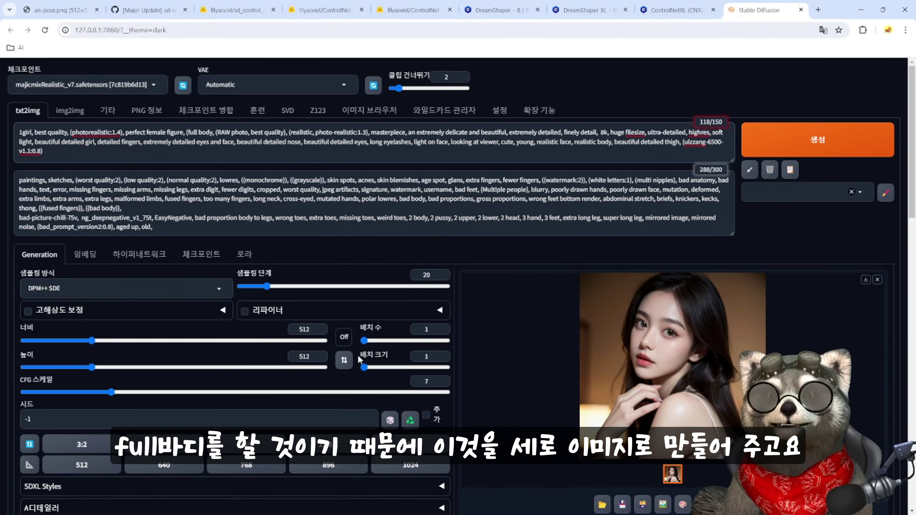
{"action": "left_click", "coordinate": [81, 444]}
{"action": "left_click", "coordinate": [213, 133]}
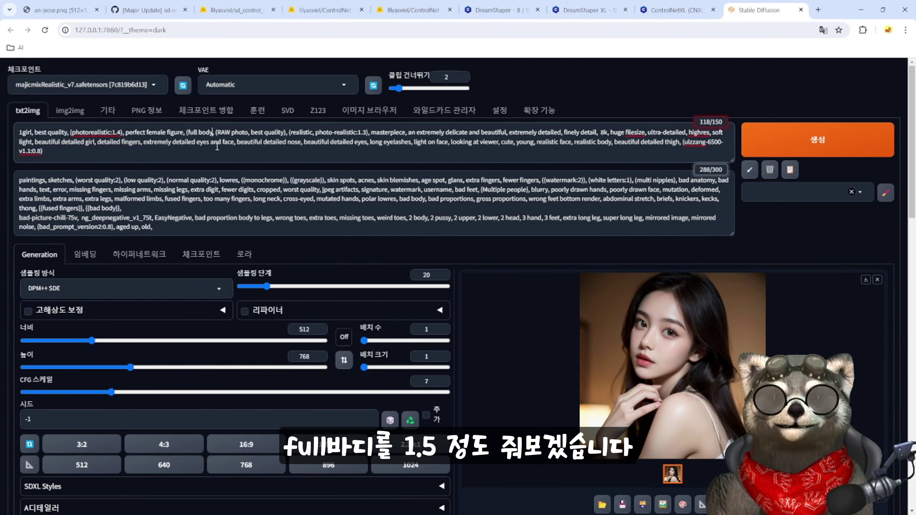
{"action": "type", "text": ":1.5"}
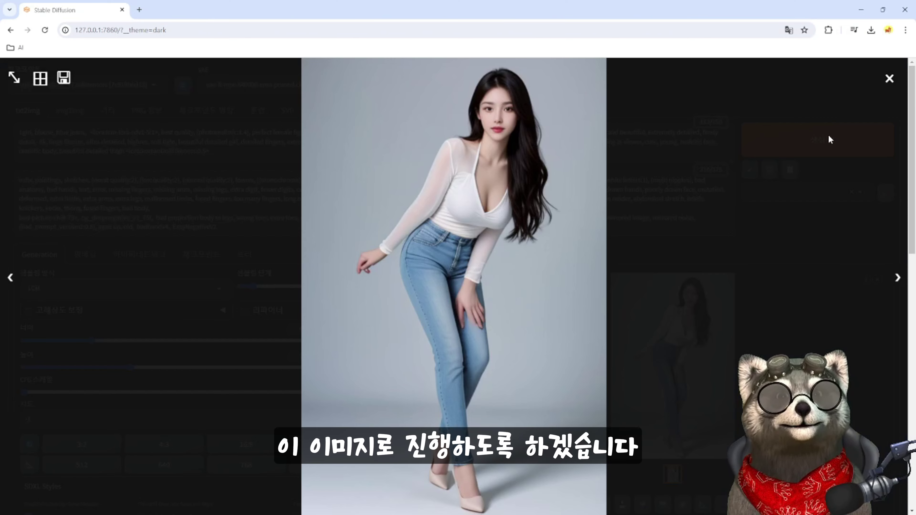
Close the enlarged full-body result, expand ControlNet Integrated and load the generated image into unit 0.
{"action": "left_click", "coordinate": [890, 78]}
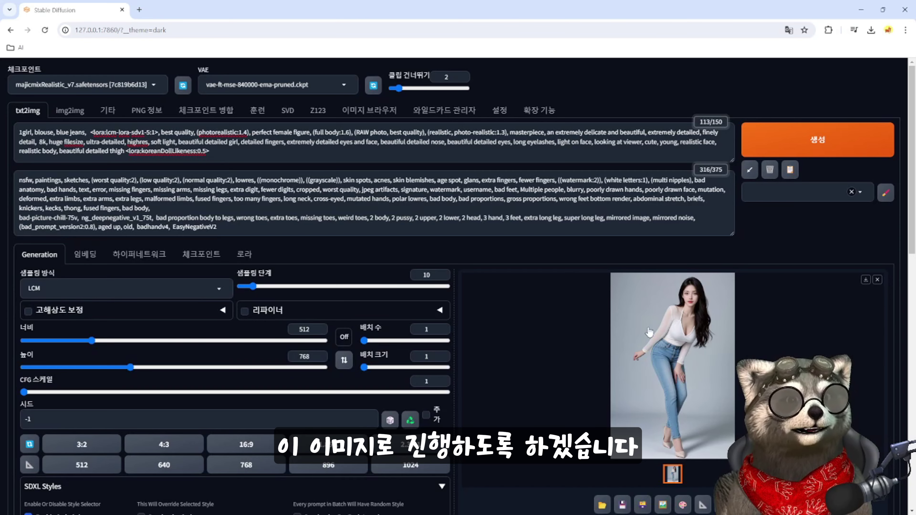
{"action": "scroll", "coordinate": [560, 362], "scroll_direction": "down", "scroll_amount": 10}
{"action": "left_click", "coordinate": [56, 237]}
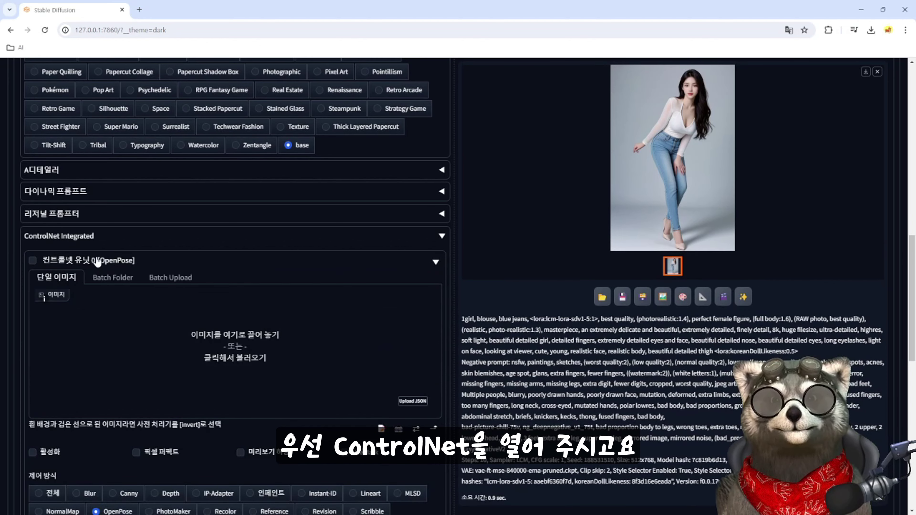
{"action": "scroll", "coordinate": [59, 202], "scroll_direction": "down", "scroll_amount": 4}
{"action": "left_click_drag", "start_coordinate": [658, 165], "coordinate": [229, 208]}
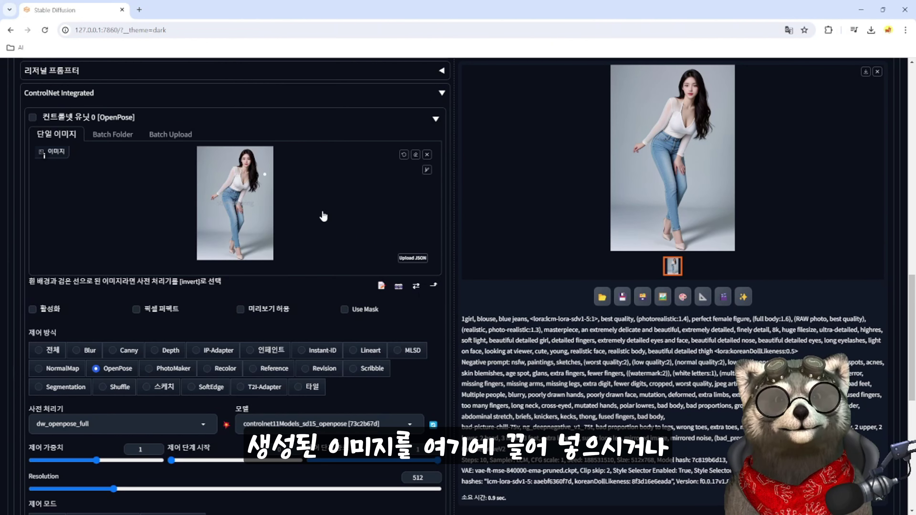
Replace the unit's source image with one brought in from outside the web page and enable the ControlNet unit.
{"action": "left_click", "coordinate": [432, 155]}
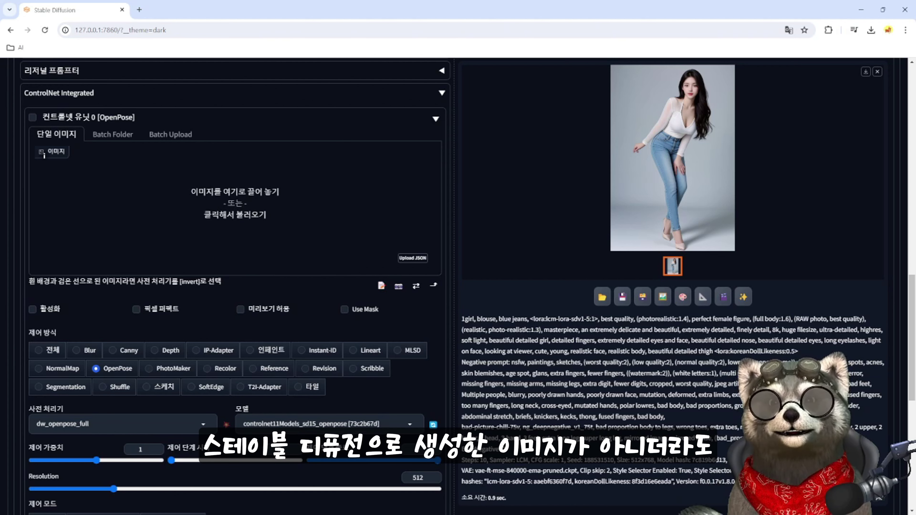
{"action": "left_click_drag", "start_coordinate": [4, 274], "coordinate": [235, 203]}
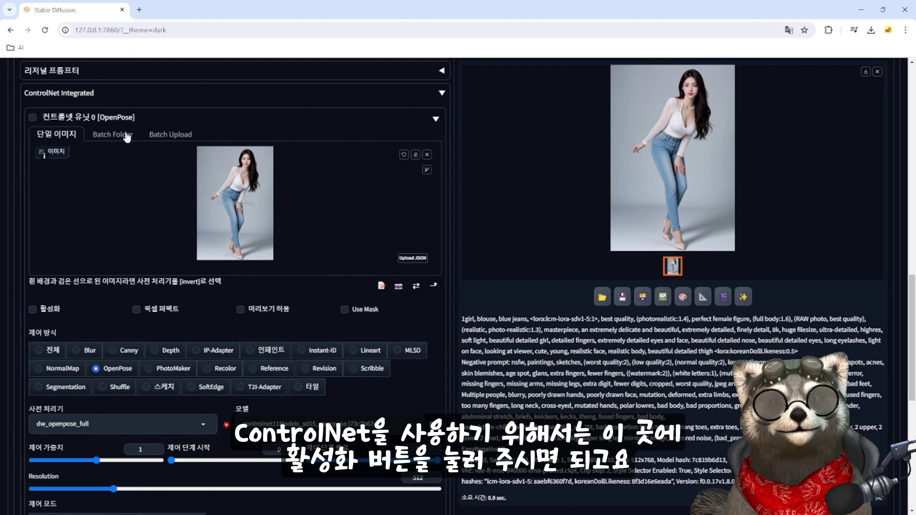
{"action": "left_click", "coordinate": [33, 309]}
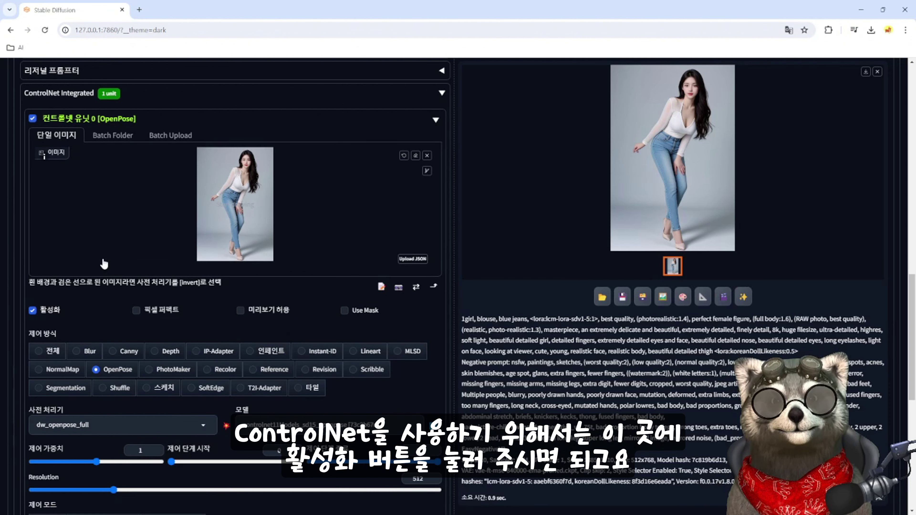
{"action": "scroll", "coordinate": [104, 264], "scroll_direction": "up", "scroll_amount": 1}
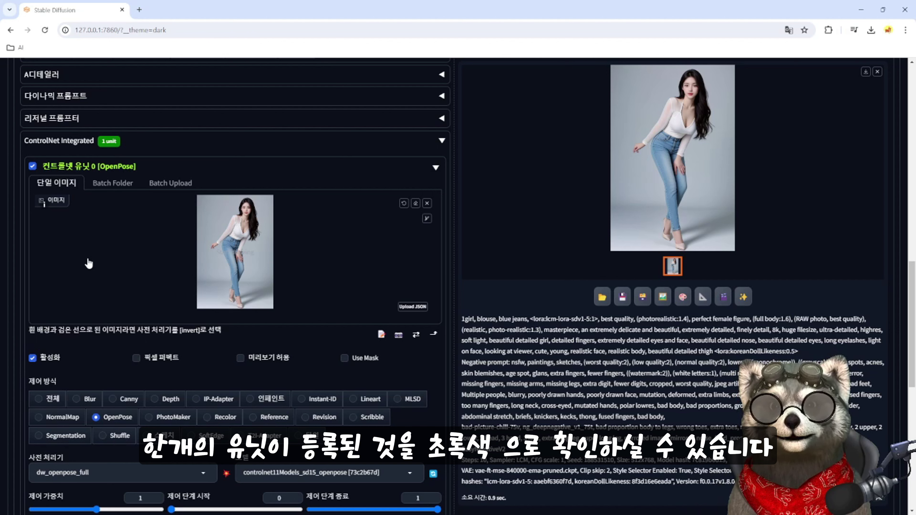
Try manual Resolution values such as 680 and 528 without Pixel Perfect, and leave Pixel Perfect enabled for the unit.
{"action": "scroll", "coordinate": [89, 264], "scroll_direction": "down", "scroll_amount": 2}
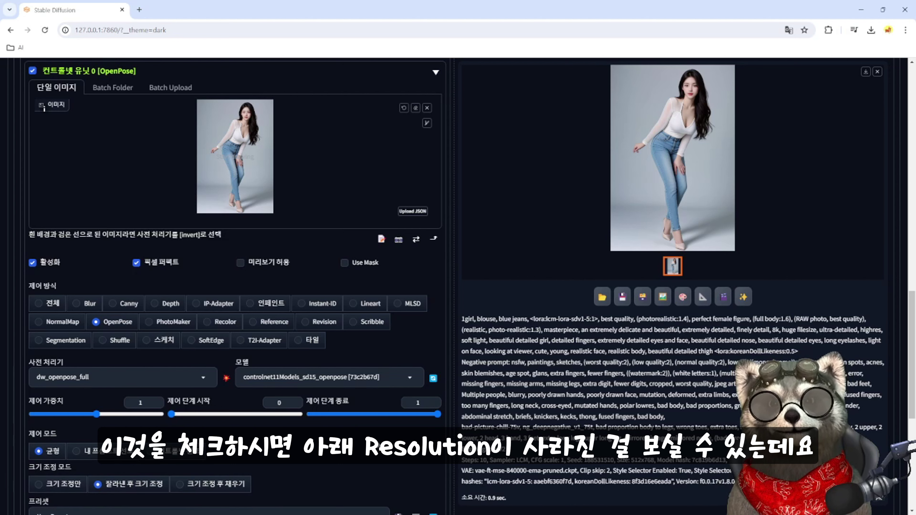
{"action": "left_click", "coordinate": [136, 262]}
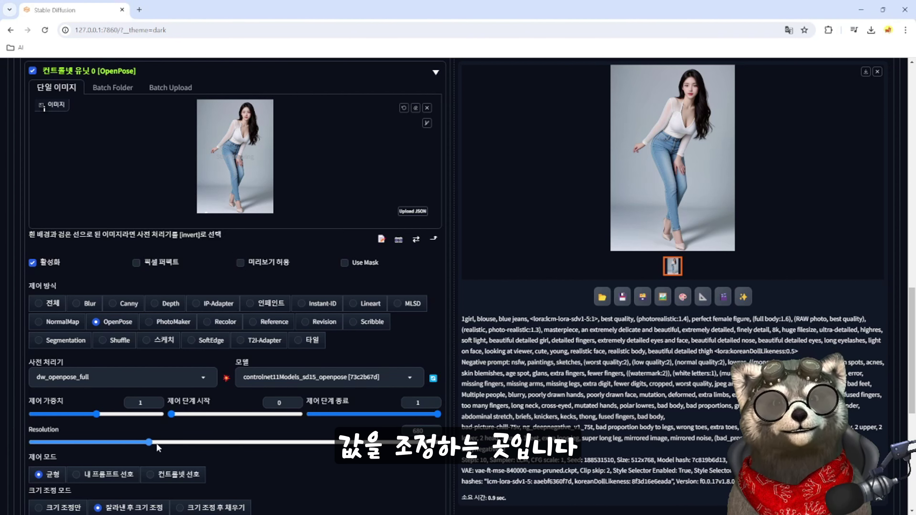
{"action": "left_click_drag", "start_coordinate": [157, 443], "coordinate": [125, 441]}
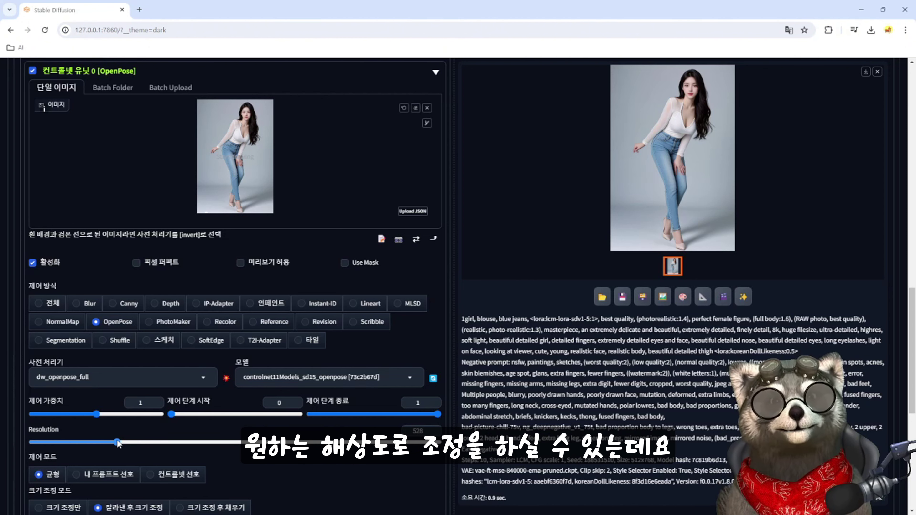
{"action": "left_click_drag", "start_coordinate": [117, 441], "coordinate": [119, 442]}
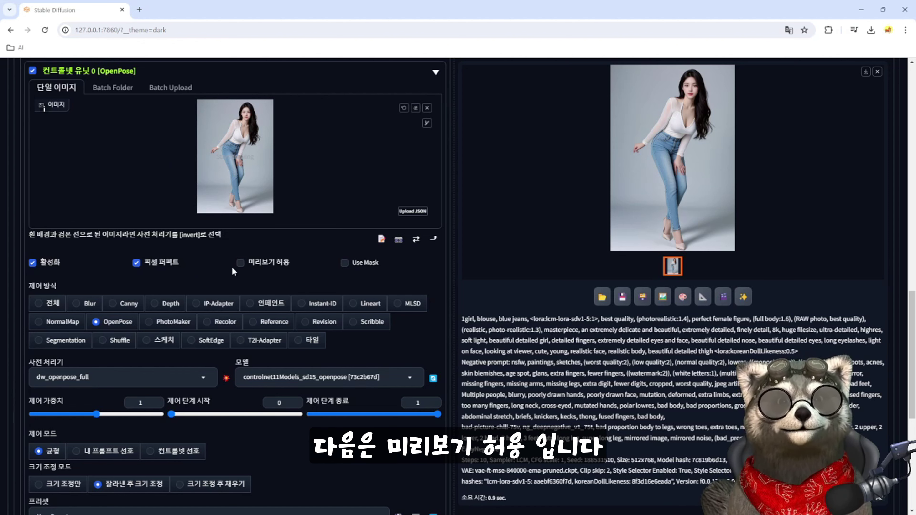
Allow the preprocessor preview and run openpose_full with the OpenPose control type on the source image.
{"action": "left_click", "coordinate": [240, 264]}
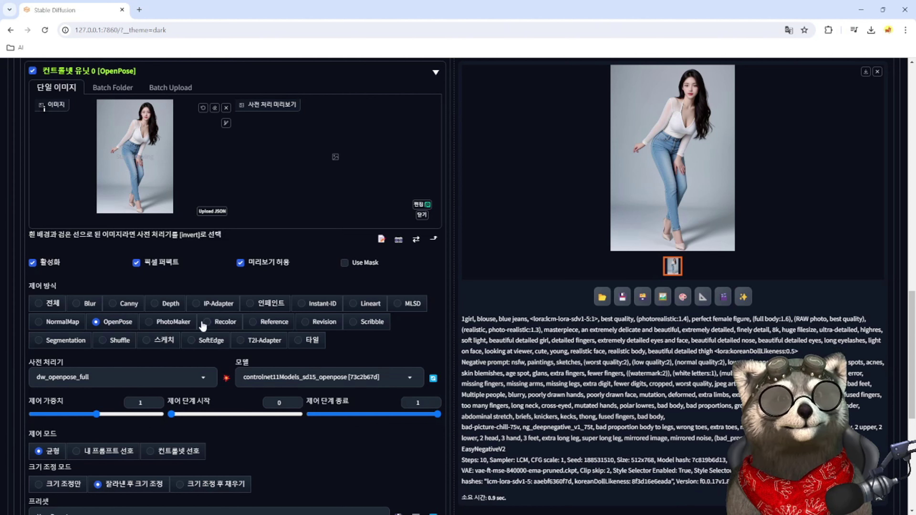
{"action": "left_click", "coordinate": [111, 325]}
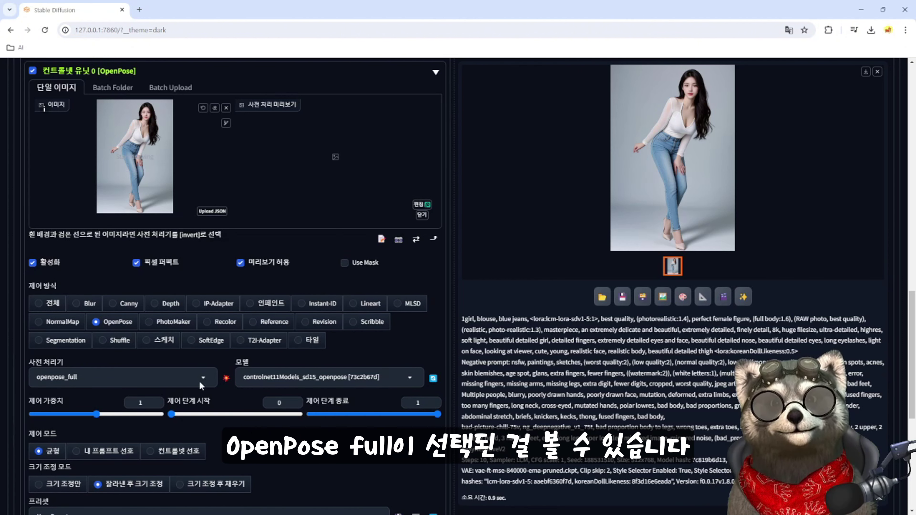
{"action": "left_click", "coordinate": [227, 379]}
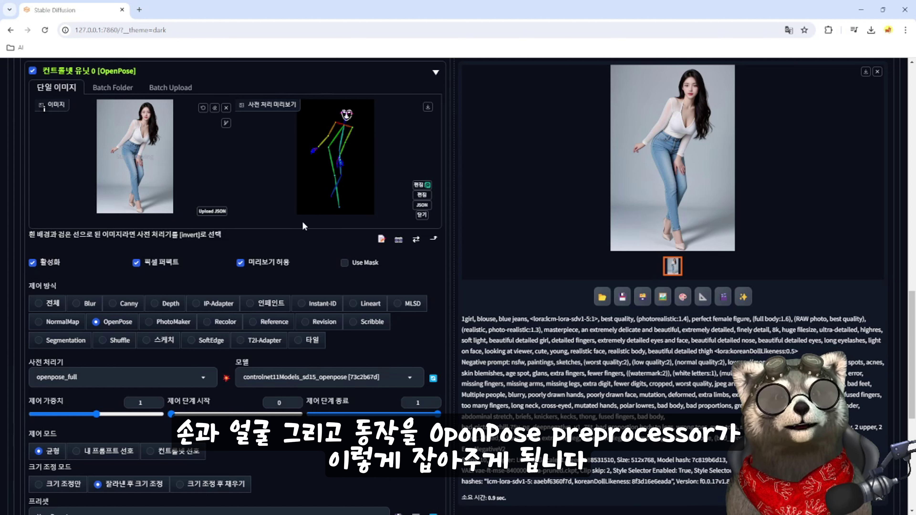
Examine the finger keypoints of the hand on the thigh in the OpenPose editor and close it.
{"action": "left_click", "coordinate": [665, 152]}
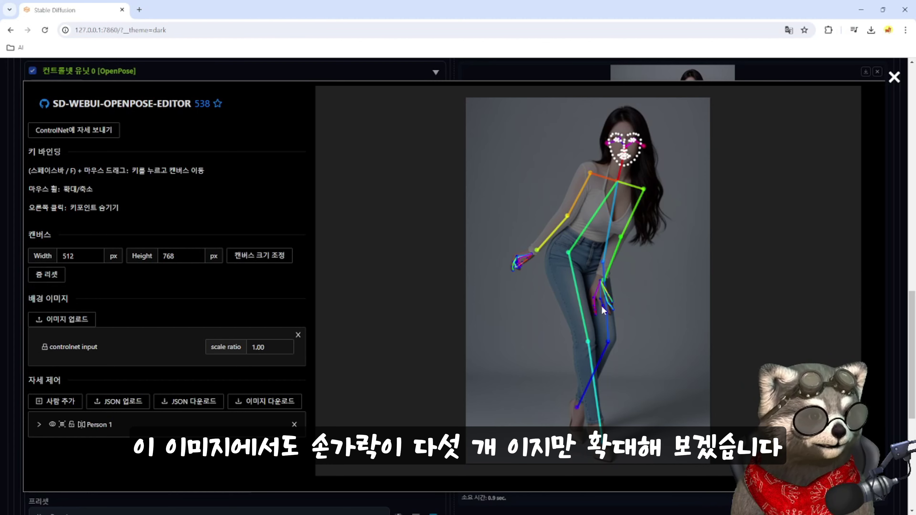
{"action": "scroll", "coordinate": [596, 309], "scroll_direction": "up", "scroll_amount": 6}
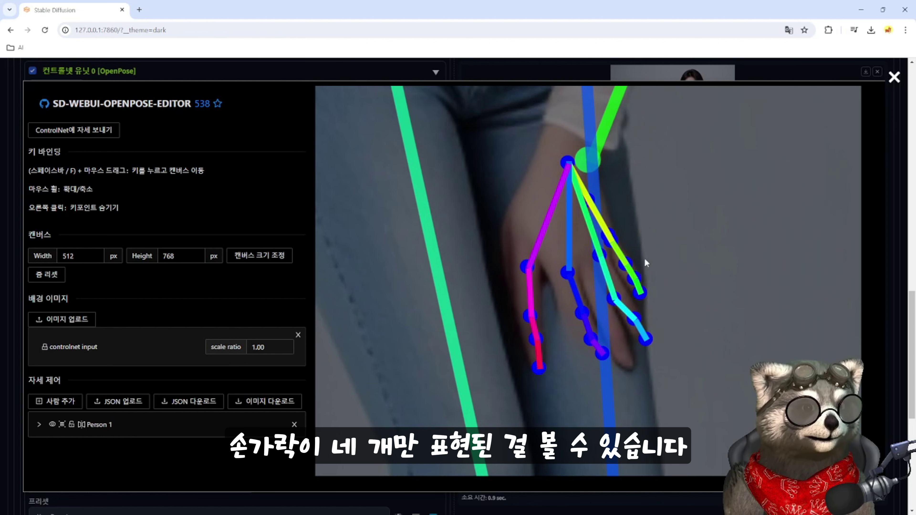
{"action": "scroll", "coordinate": [566, 266], "scroll_direction": "down", "scroll_amount": 5}
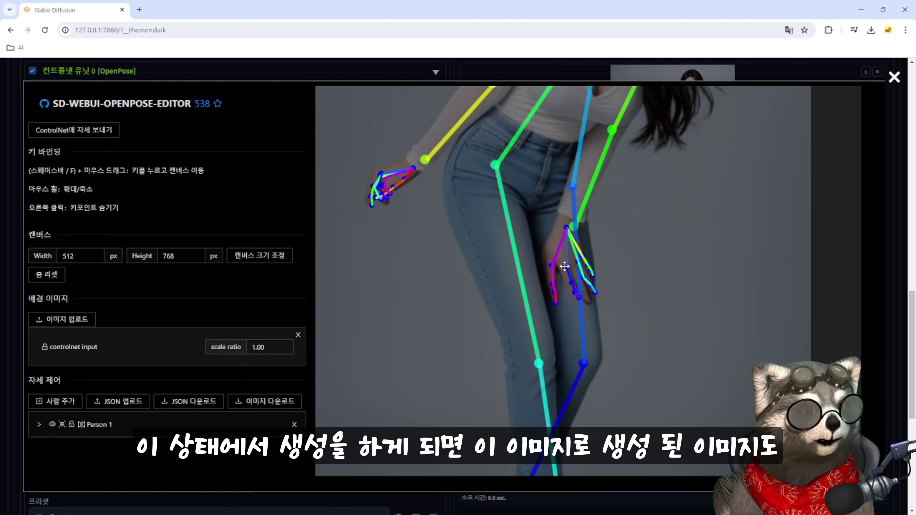
{"action": "scroll", "coordinate": [561, 281], "scroll_direction": "down", "scroll_amount": 3}
{"action": "key", "text": "Escape"}
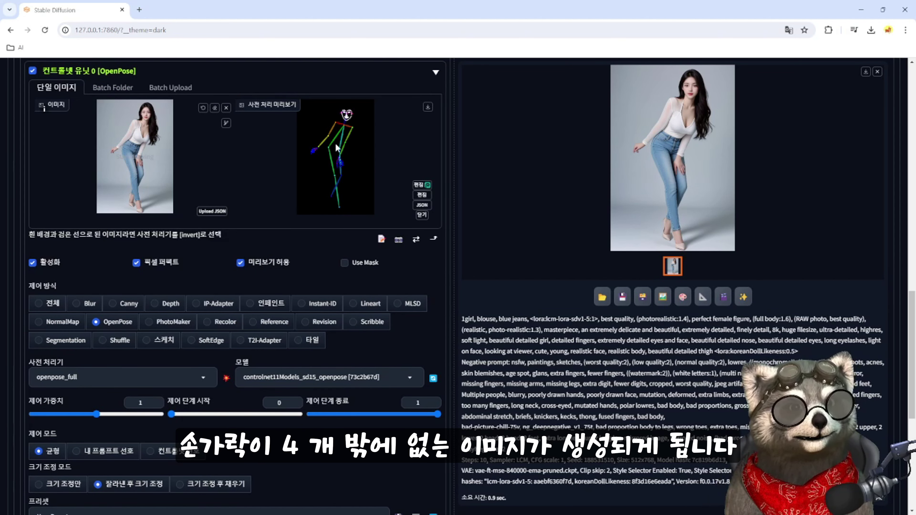
Run the openpose_hand preprocessor on the source image and inspect the detected fingers in the OpenPose editor.
{"action": "left_click", "coordinate": [83, 377]}
{"action": "left_click", "coordinate": [71, 293]}
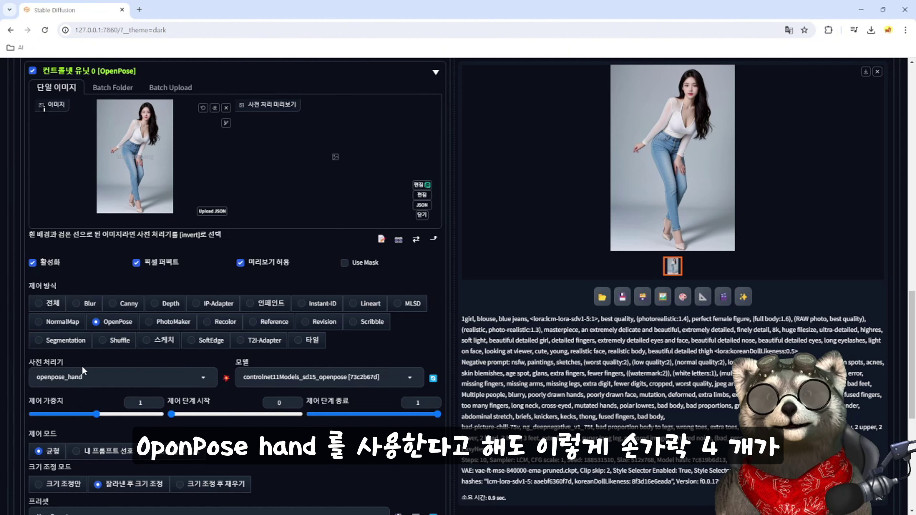
{"action": "left_click", "coordinate": [226, 377]}
{"action": "left_click", "coordinate": [422, 195]}
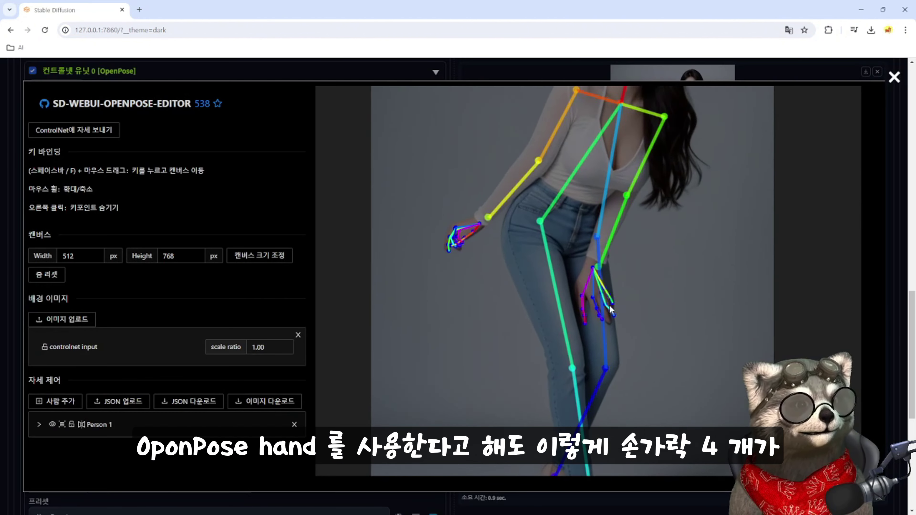
{"action": "scroll", "coordinate": [610, 310], "scroll_direction": "up", "scroll_amount": 3}
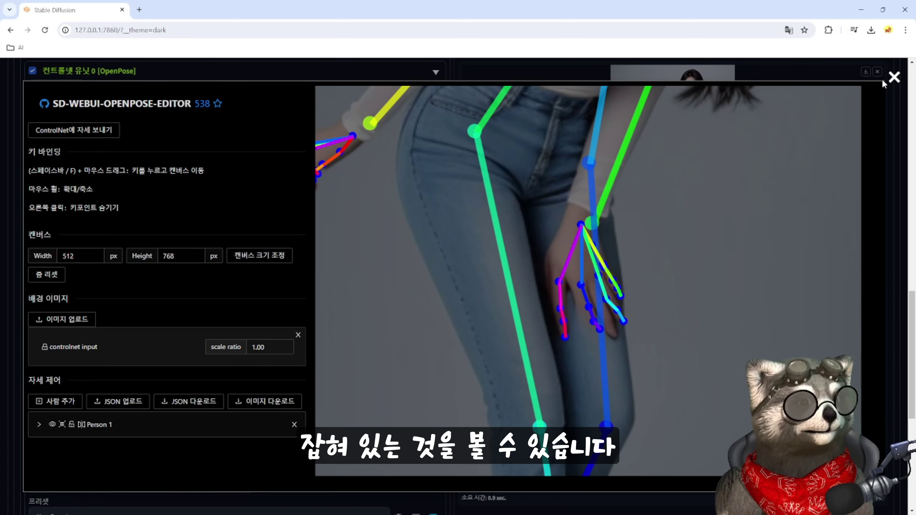
{"action": "left_click", "coordinate": [894, 77]}
Run the dw_openpose_full preprocessor on the source image and inspect the detected fingers in the OpenPose editor.
{"action": "left_click", "coordinate": [122, 377]}
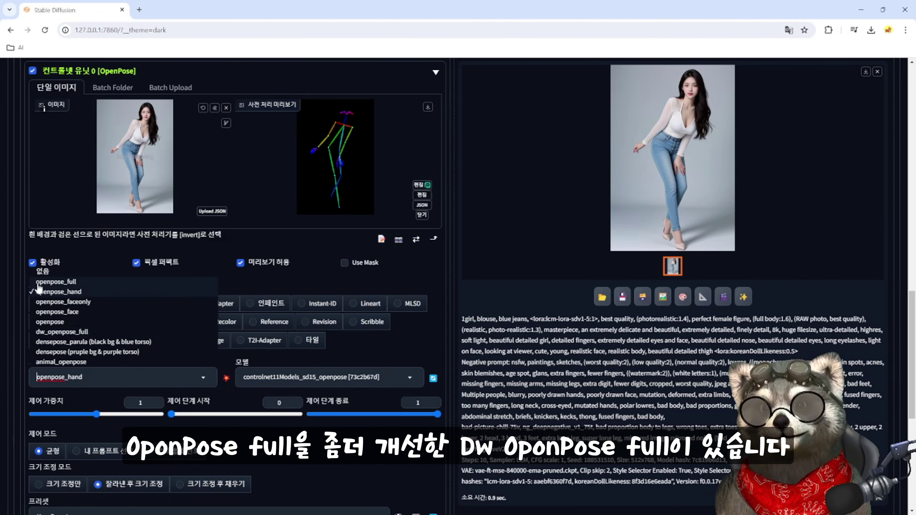
{"action": "left_click", "coordinate": [55, 333]}
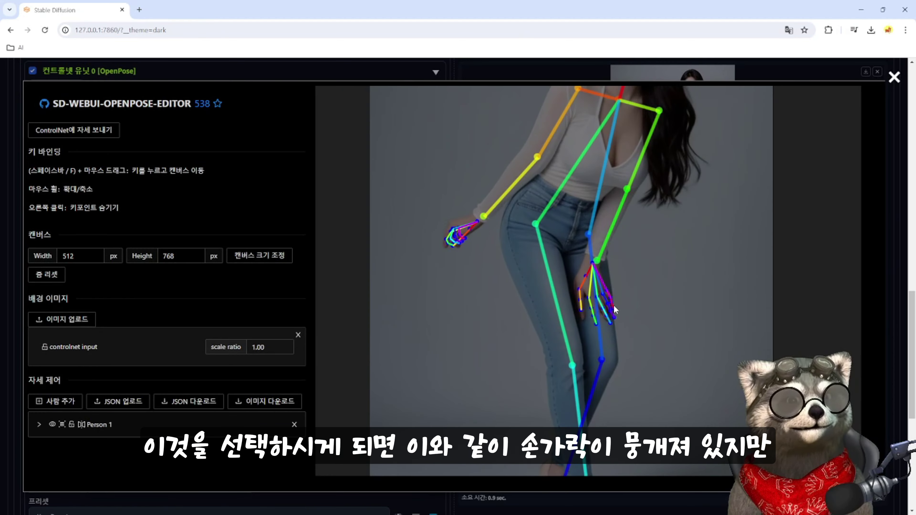
{"action": "scroll", "coordinate": [596, 321], "scroll_direction": "up", "scroll_amount": 3}
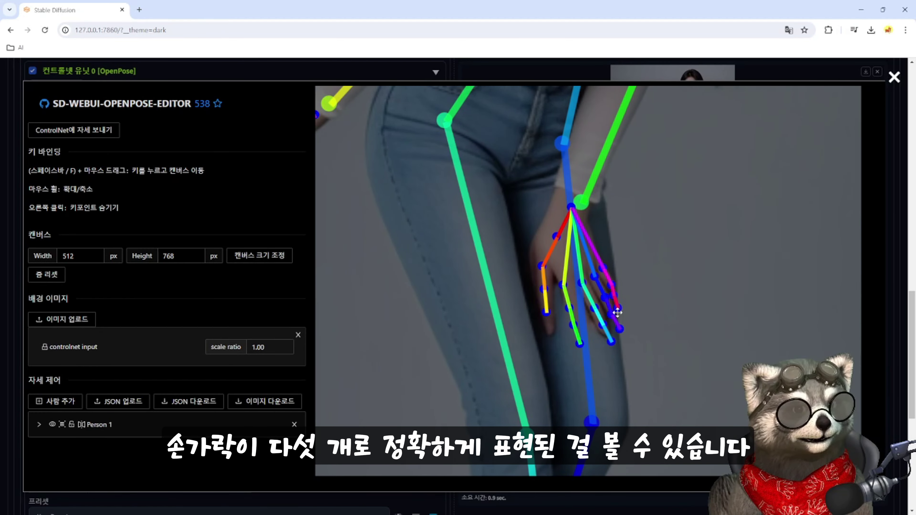
{"action": "scroll", "coordinate": [566, 327], "scroll_direction": "down", "scroll_amount": 5}
{"action": "scroll", "coordinate": [573, 338], "scroll_direction": "down", "scroll_amount": 3}
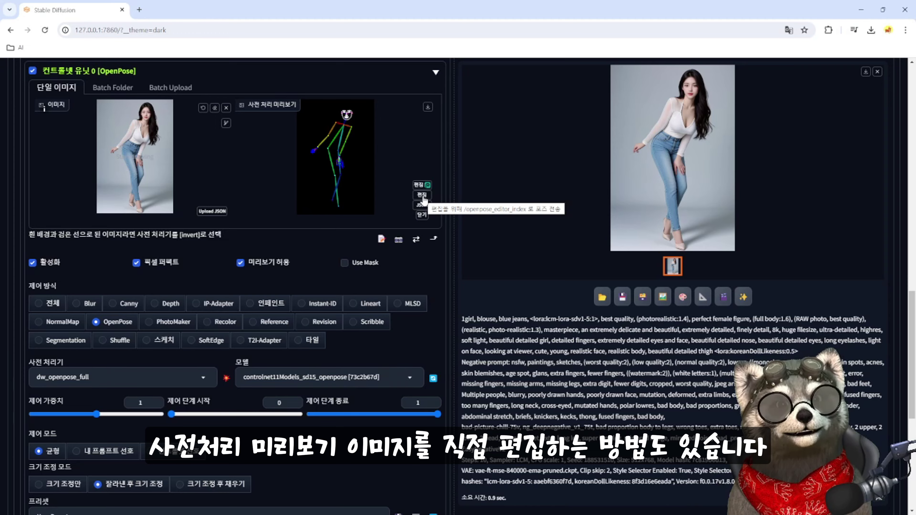
Open the detected pose for editing and move the yellow fingertip keypoint on the thigh hand slightly toward the wrist.
{"action": "left_click", "coordinate": [423, 196]}
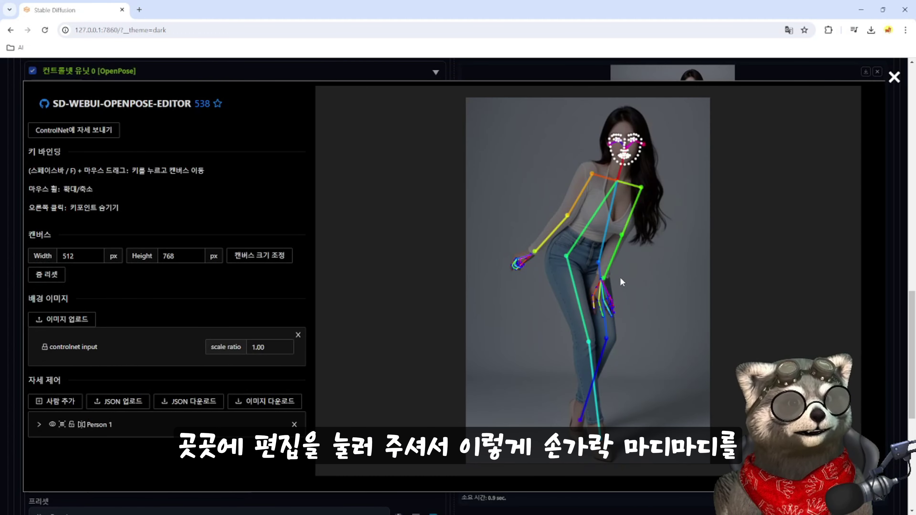
{"action": "scroll", "coordinate": [621, 282], "scroll_direction": "up", "scroll_amount": 5}
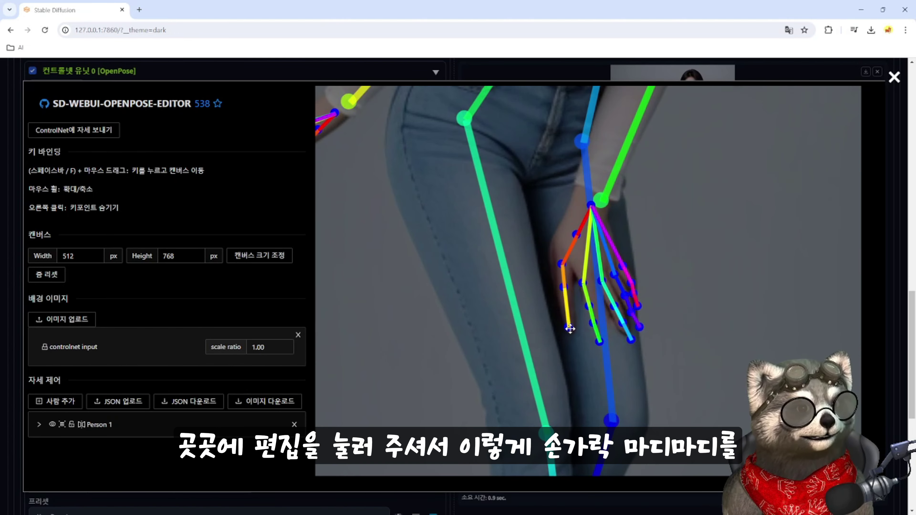
{"action": "left_click_drag", "start_coordinate": [569, 328], "coordinate": [568, 318]}
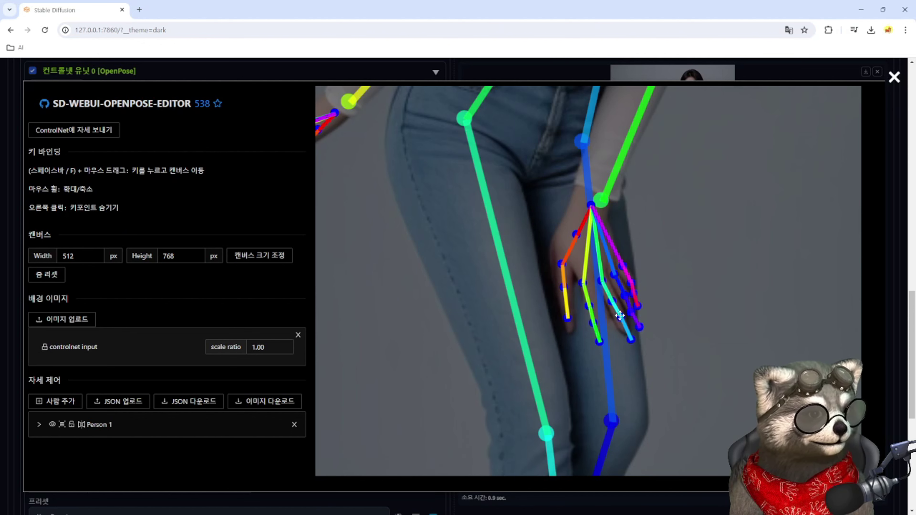
Nudge the light-blue fingertip keypoint of the thigh hand toward its knuckle and scale the grouped face keypoints slightly smaller.
{"action": "left_click_drag", "start_coordinate": [631, 339], "coordinate": [628, 335]}
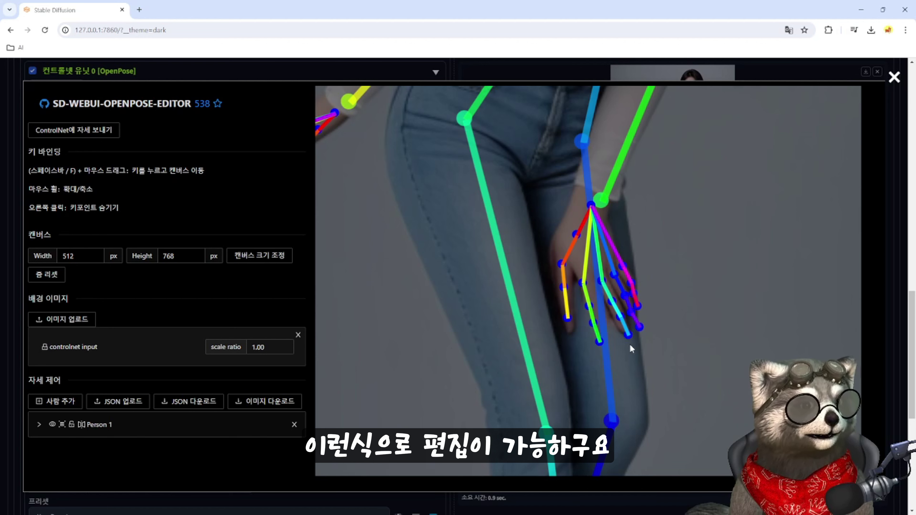
{"action": "scroll", "coordinate": [606, 303], "scroll_direction": "down", "scroll_amount": 5}
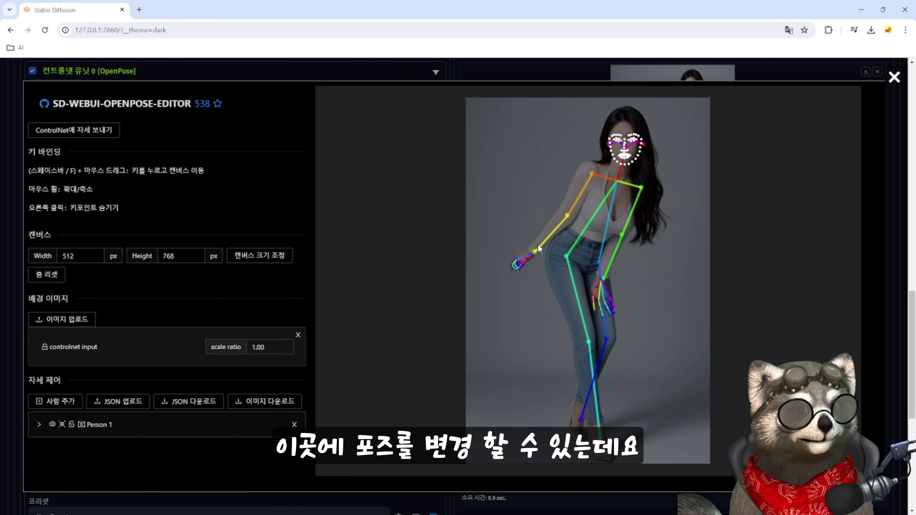
{"action": "left_click_drag", "start_coordinate": [593, 116], "coordinate": [651, 166]}
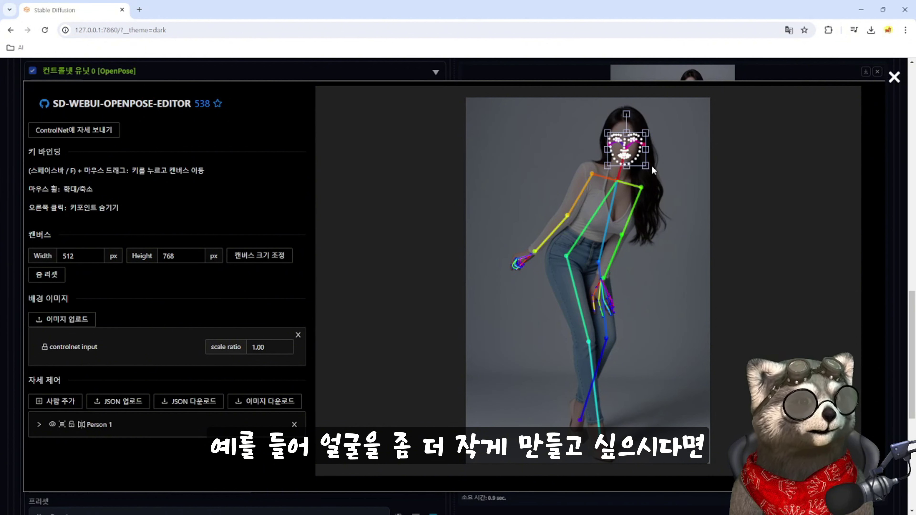
{"action": "left_click_drag", "start_coordinate": [646, 133], "coordinate": [623, 118]}
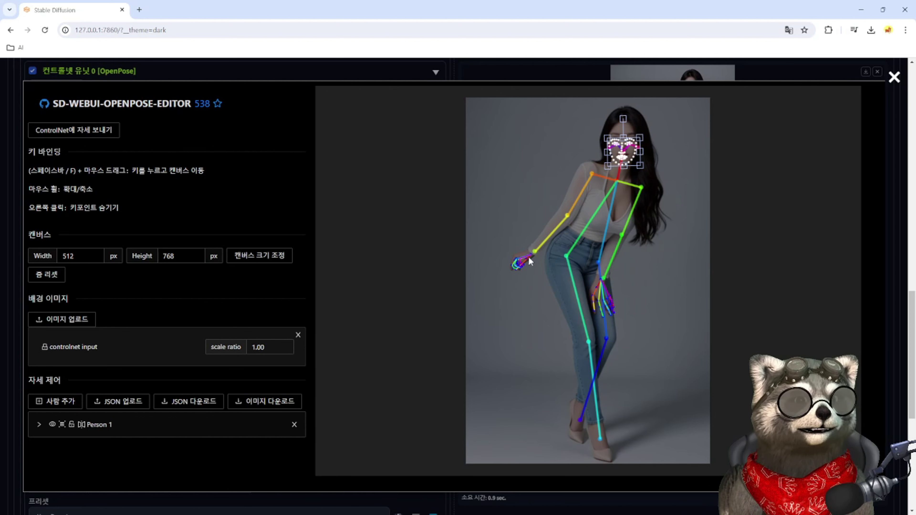
Try rotating the outstretched forearm and hand keypoints as a group and release the selection.
{"action": "left_click_drag", "start_coordinate": [497, 231], "coordinate": [536, 265]}
{"action": "left_click_drag", "start_coordinate": [491, 181], "coordinate": [569, 280]}
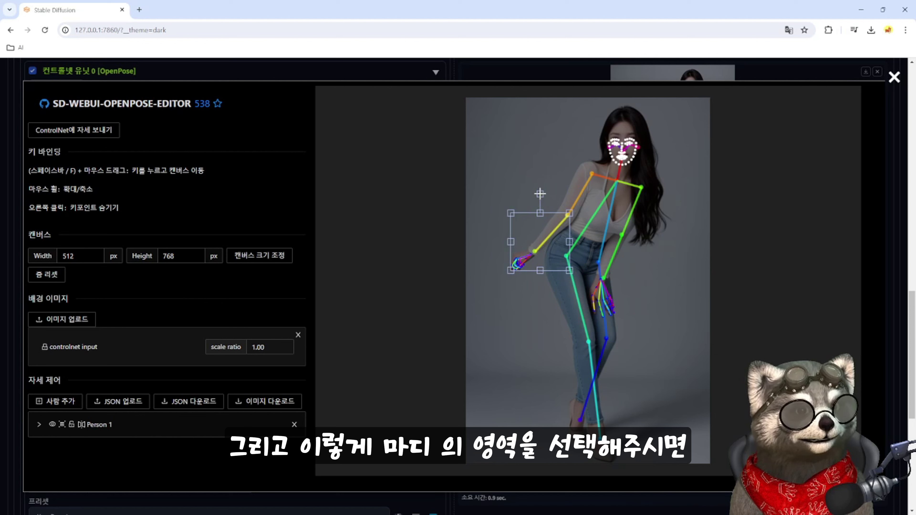
{"action": "mouse_move", "coordinate": [540, 194]}
{"action": "left_mouse_down"}
{"action": "mouse_move", "coordinate": [546, 198]}
{"action": "mouse_move", "coordinate": [532, 192]}
{"action": "mouse_move", "coordinate": [540, 201]}
{"action": "left_mouse_up"}
{"action": "left_click", "coordinate": [554, 209]}
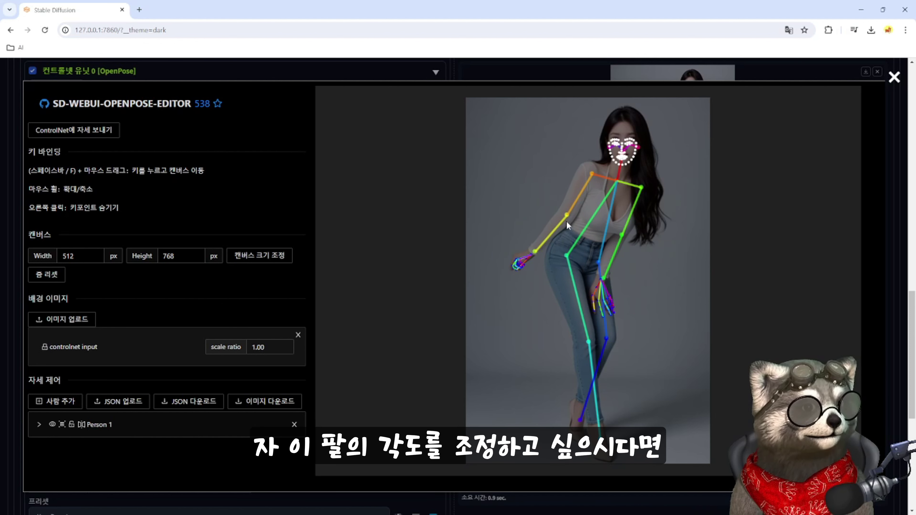
Raise the outstretched hand's keypoints, rotate them slightly clockwise as a group, and send the edited pose to ControlNet.
{"action": "left_click", "coordinate": [522, 260]}
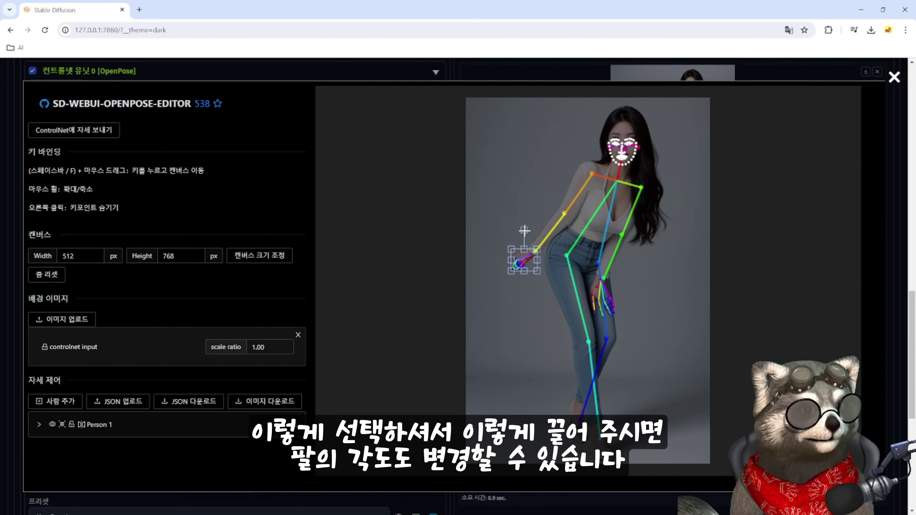
{"action": "left_click_drag", "start_coordinate": [517, 257], "coordinate": [538, 214]}
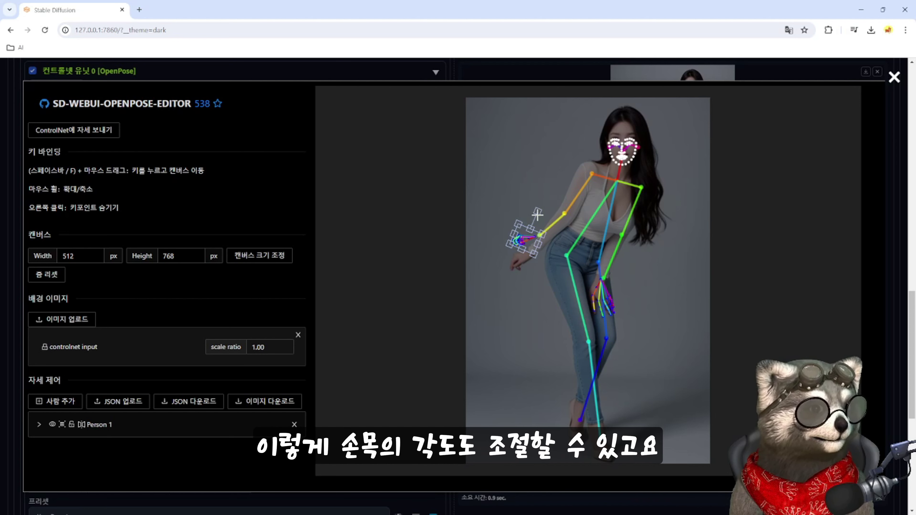
{"action": "left_click", "coordinate": [533, 311]}
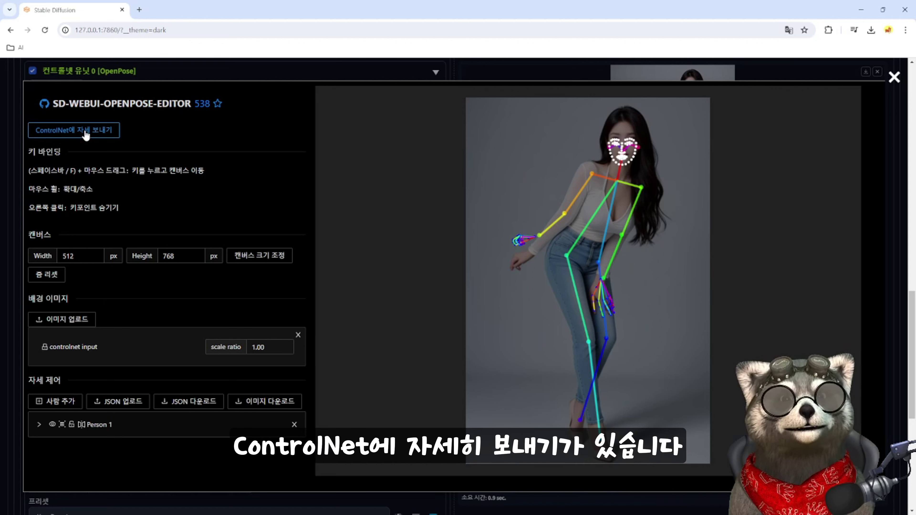
{"action": "left_click", "coordinate": [86, 134]}
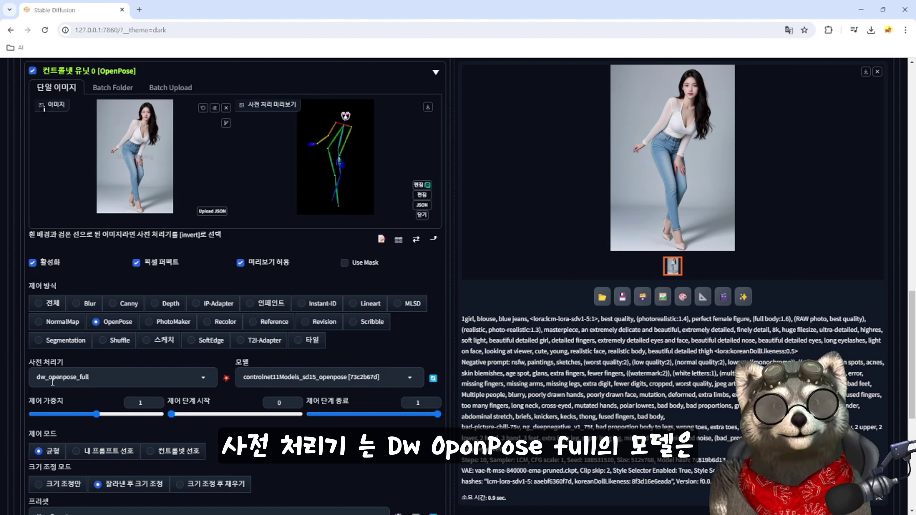
{"action": "left_click", "coordinate": [104, 378]}
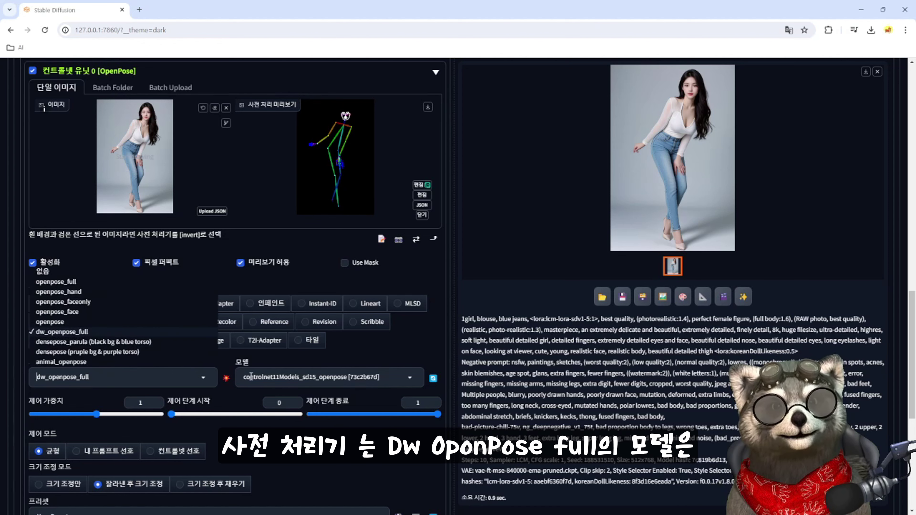
{"action": "left_click", "coordinate": [276, 363]}
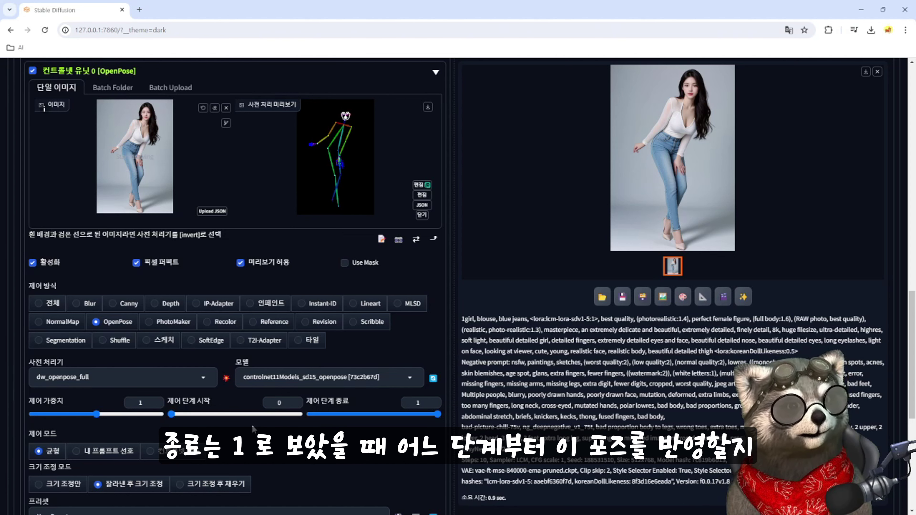
Set the ControlNet unit's starting control step to 0.25 and its ending control step to 0.64.
{"action": "left_click_drag", "start_coordinate": [171, 414], "coordinate": [204, 414]}
{"action": "left_click_drag", "start_coordinate": [437, 414], "coordinate": [393, 415]}
{"action": "scroll", "coordinate": [214, 407], "scroll_direction": "up", "scroll_amount": 1}
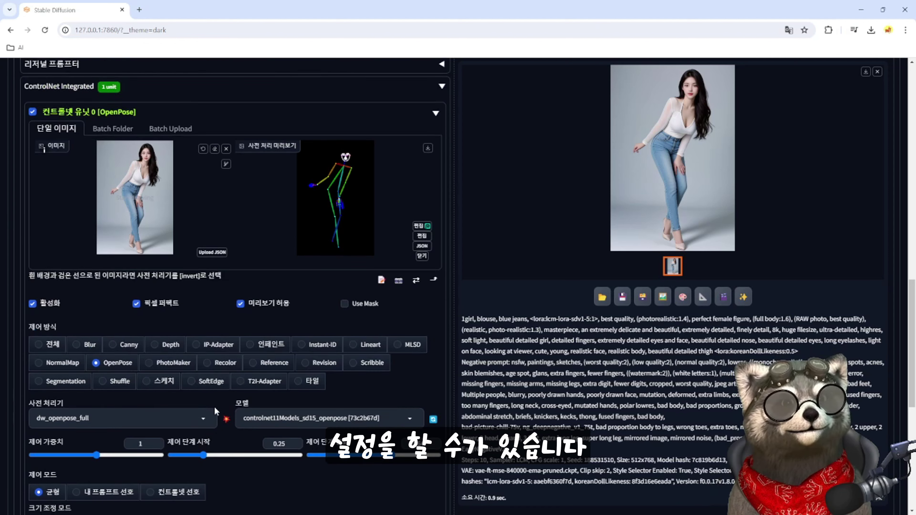
{"action": "scroll", "coordinate": [221, 438], "scroll_direction": "down", "scroll_amount": 4}
{"action": "scroll", "coordinate": [212, 329], "scroll_direction": "up", "scroll_amount": 3}
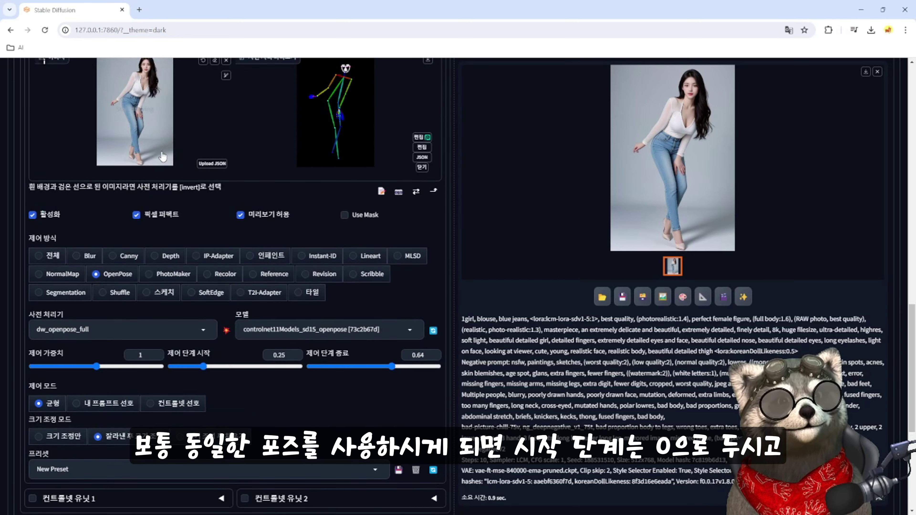
Return the starting control step to 0 and the ending control step to 1.
{"action": "left_click_drag", "start_coordinate": [204, 367], "coordinate": [170, 368]}
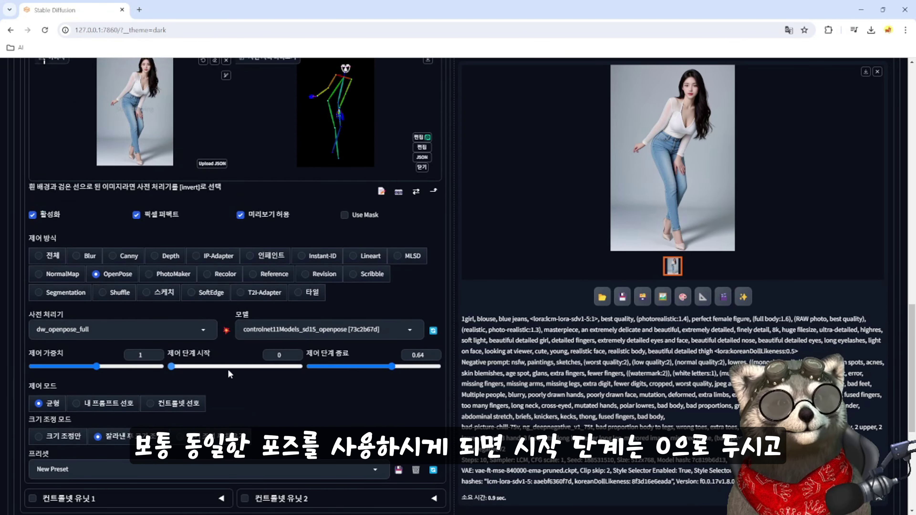
{"action": "left_click_drag", "start_coordinate": [390, 367], "coordinate": [438, 367]}
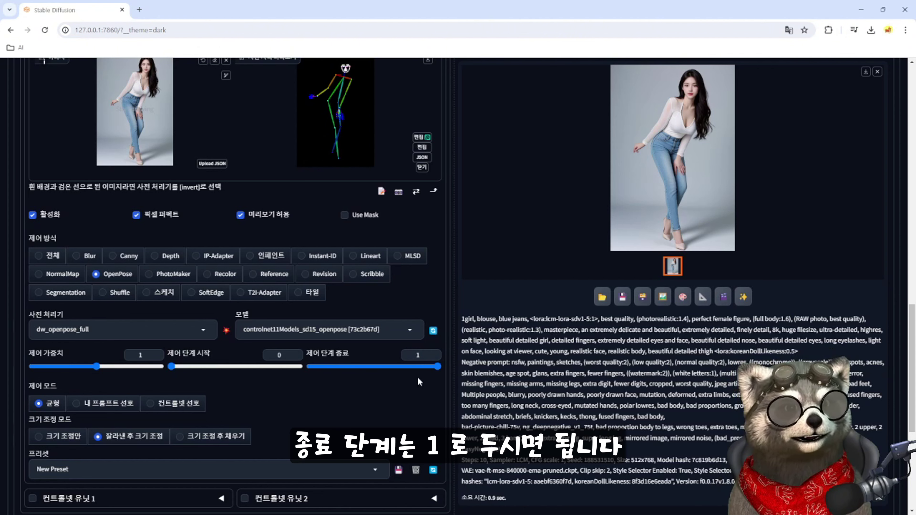
Collapse the SDXL Styles section above the ControlNet settings.
{"action": "scroll", "coordinate": [332, 370], "scroll_direction": "down", "scroll_amount": 1}
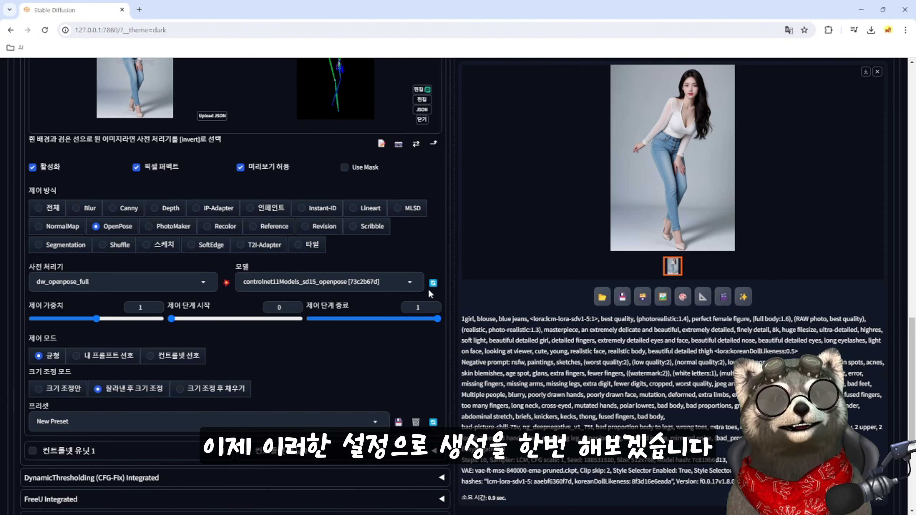
{"action": "scroll", "coordinate": [100, 325], "scroll_direction": "up", "scroll_amount": 6}
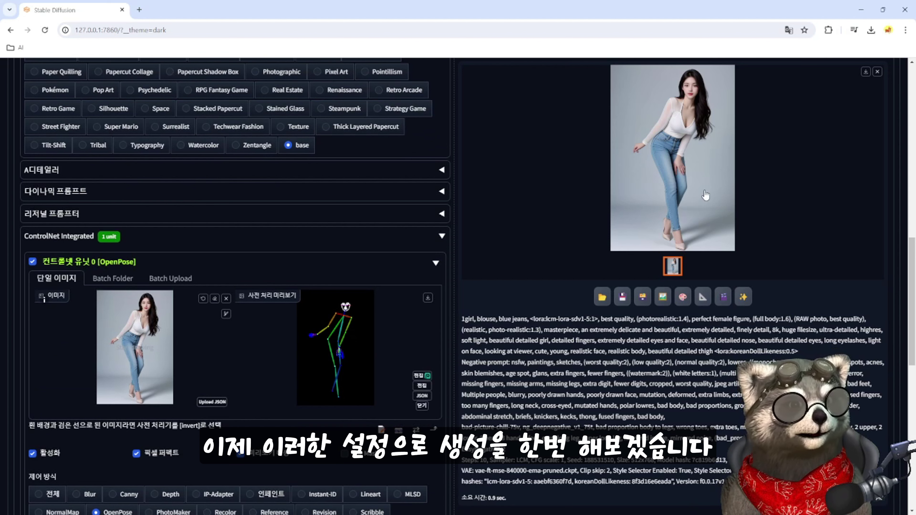
{"action": "scroll", "coordinate": [427, 299], "scroll_direction": "down", "scroll_amount": 1}
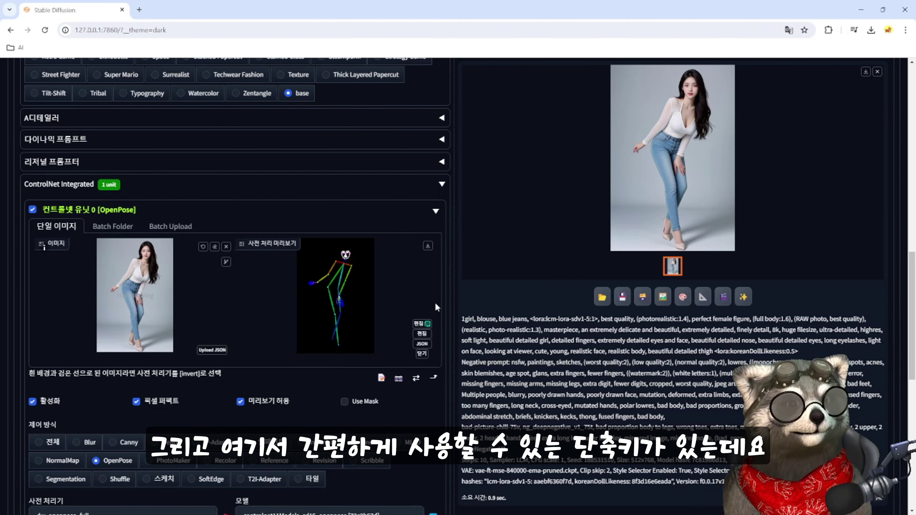
{"action": "scroll", "coordinate": [413, 297], "scroll_direction": "up", "scroll_amount": 6}
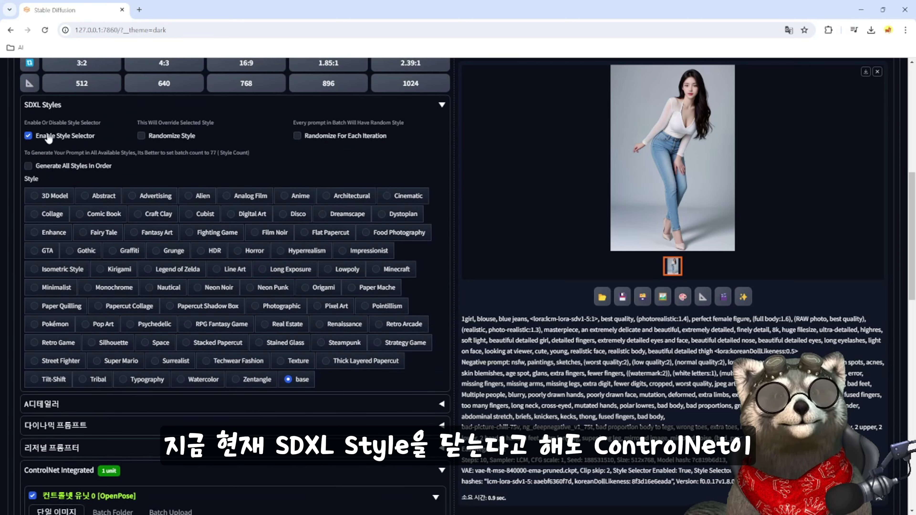
{"action": "left_click", "coordinate": [50, 109]}
{"action": "scroll", "coordinate": [276, 247], "scroll_direction": "down", "scroll_amount": 3}
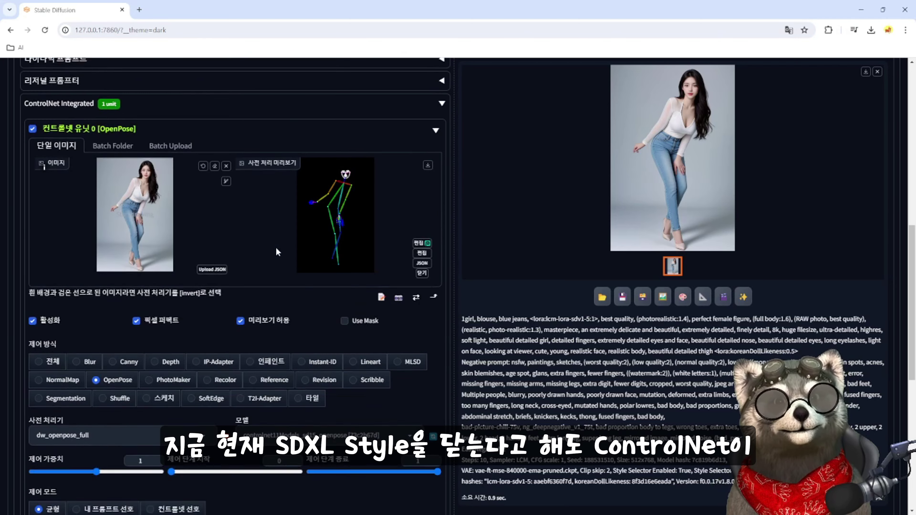
{"action": "scroll", "coordinate": [393, 381], "scroll_direction": "up", "scroll_amount": 4}
{"action": "scroll", "coordinate": [370, 338], "scroll_direction": "down", "scroll_amount": 5}
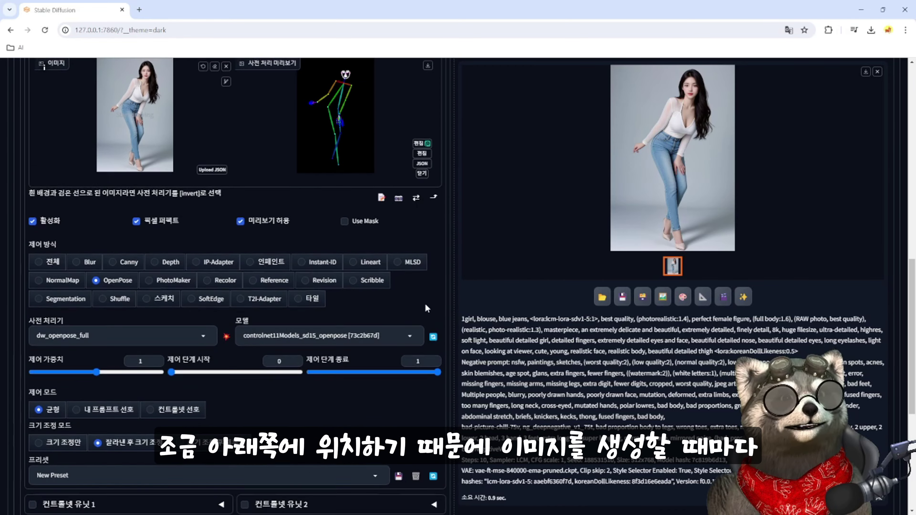
Generate an image with the current prompt and the OpenPose ControlNet unit.
{"action": "scroll", "coordinate": [425, 302], "scroll_direction": "up", "scroll_amount": 12}
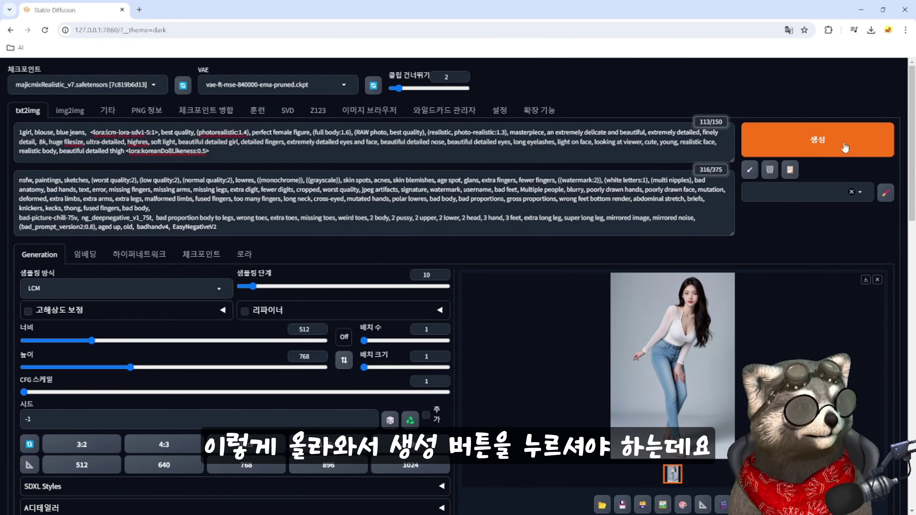
{"action": "left_click", "coordinate": [840, 150]}
{"action": "scroll", "coordinate": [489, 328], "scroll_direction": "down", "scroll_amount": 5}
{"action": "scroll", "coordinate": [322, 348], "scroll_direction": "down", "scroll_amount": 5}
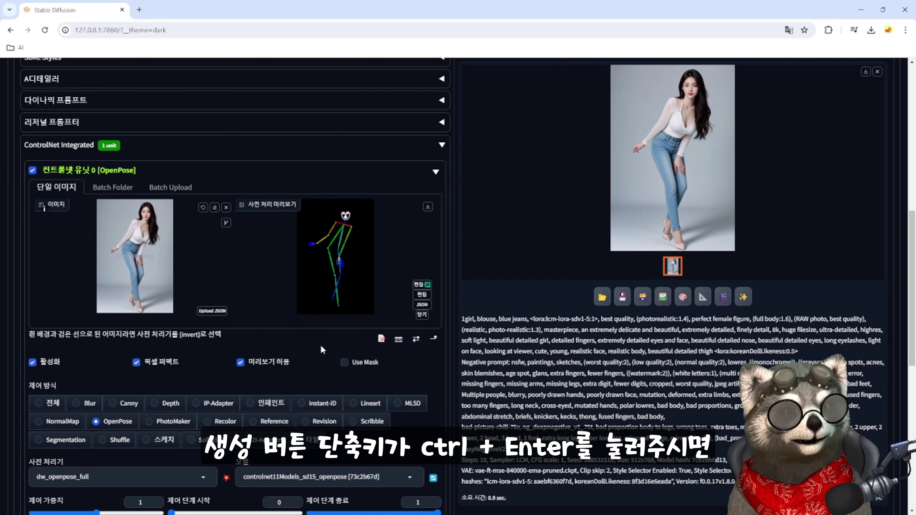
{"action": "key", "text": "ctrl+Return"}
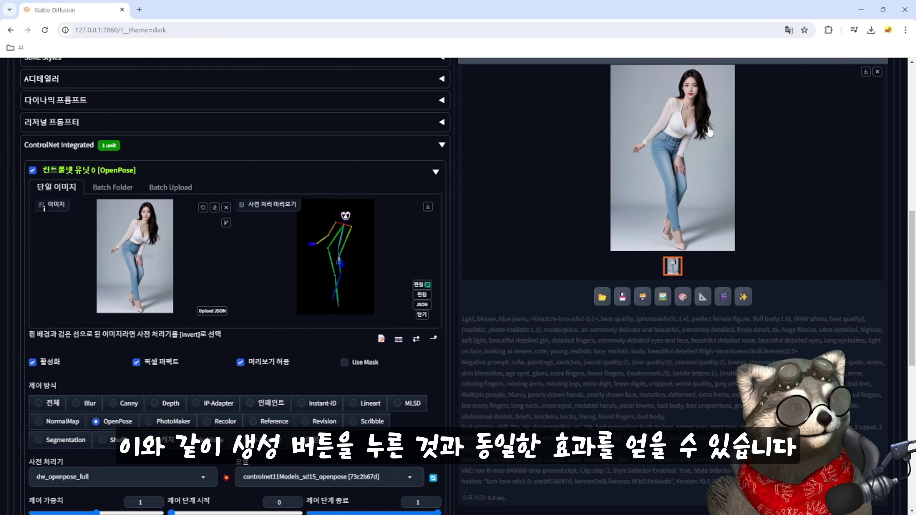
Compare the generated image with its OpenPose skeleton map in the output gallery.
{"action": "scroll", "coordinate": [786, 124], "scroll_direction": "up", "scroll_amount": 10}
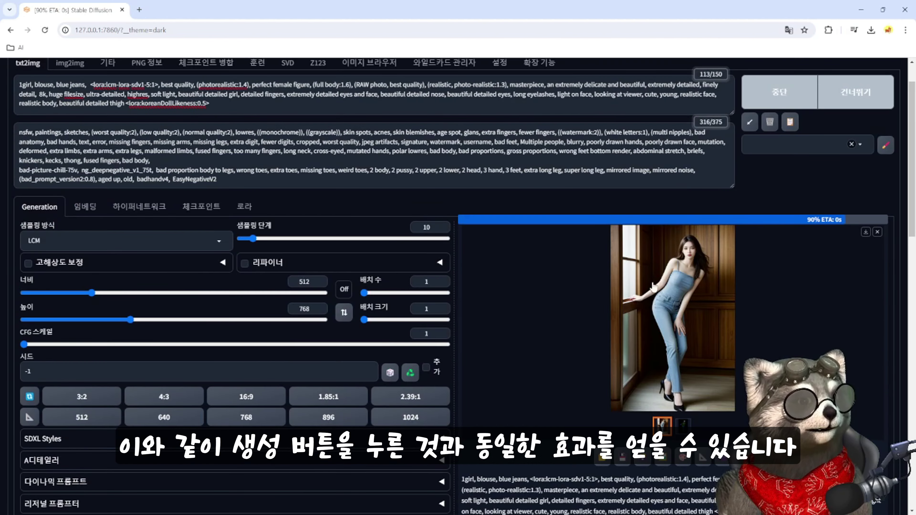
{"action": "scroll", "coordinate": [582, 295], "scroll_direction": "down", "scroll_amount": 3}
{"action": "scroll", "coordinate": [568, 273], "scroll_direction": "up", "scroll_amount": 4}
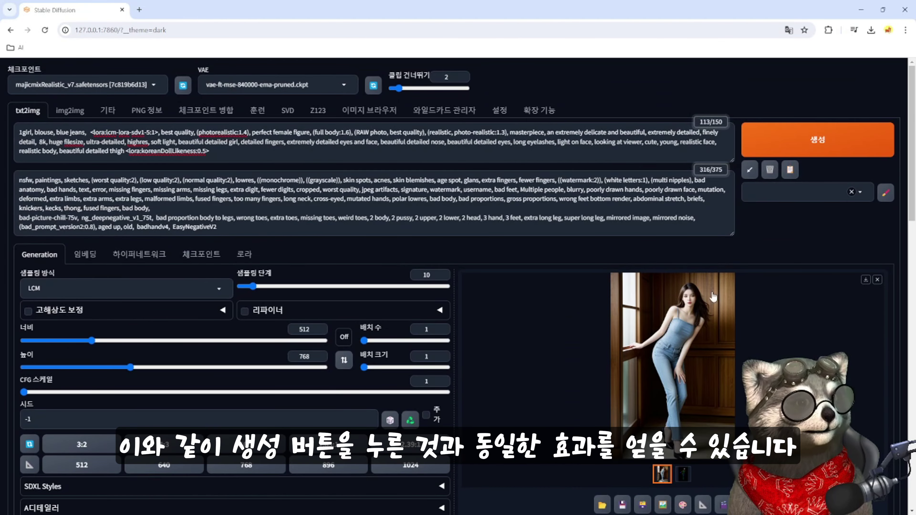
{"action": "scroll", "coordinate": [712, 297], "scroll_direction": "down", "scroll_amount": 9}
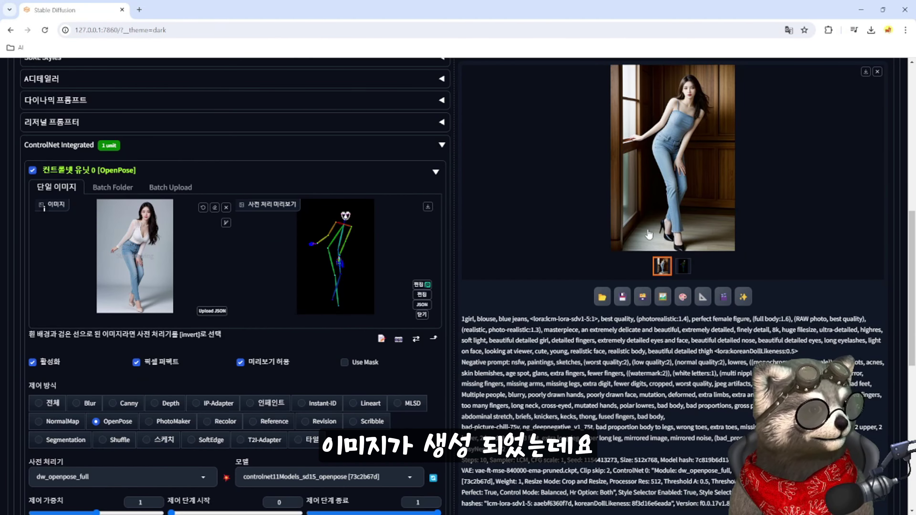
{"action": "left_click", "coordinate": [661, 230]}
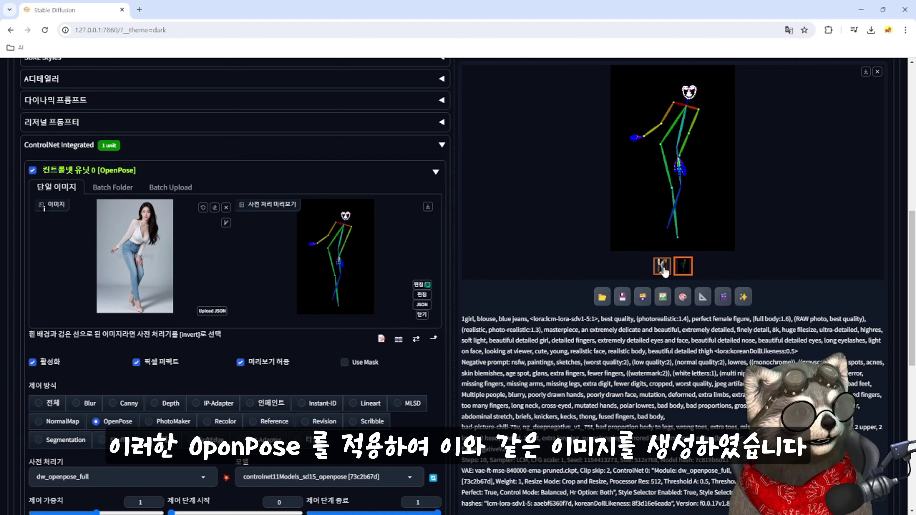
{"action": "left_click", "coordinate": [663, 269]}
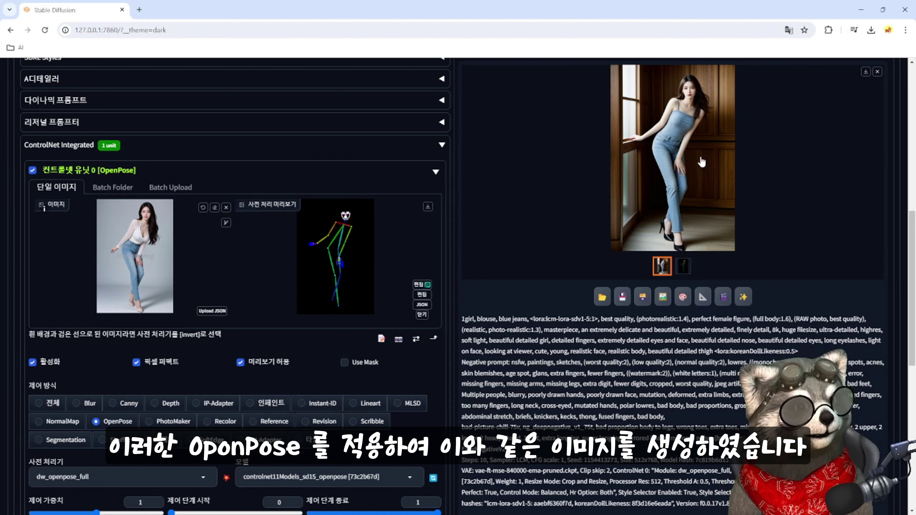
Open the preprocessed pose in Photopea, accepting the connection, and select both the unit-0 and background layers.
{"action": "scroll", "coordinate": [433, 308], "scroll_direction": "down", "scroll_amount": 1}
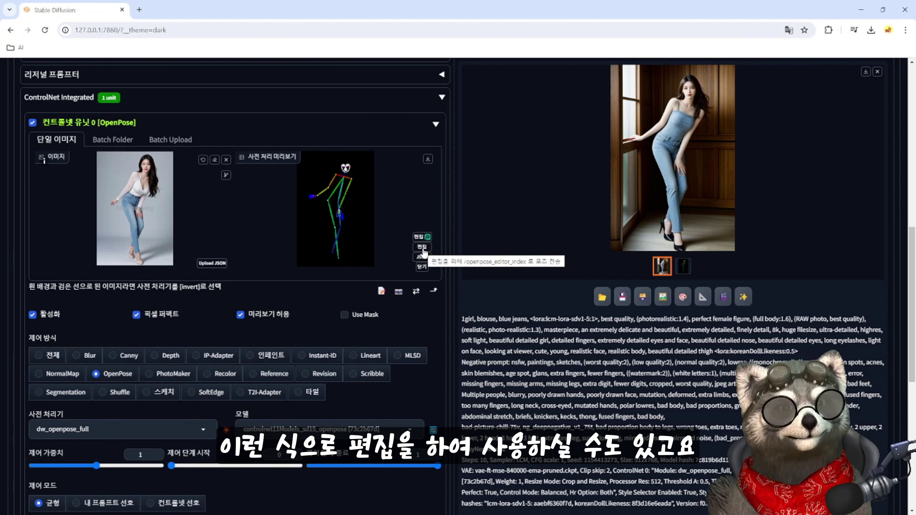
{"action": "left_click", "coordinate": [421, 239]}
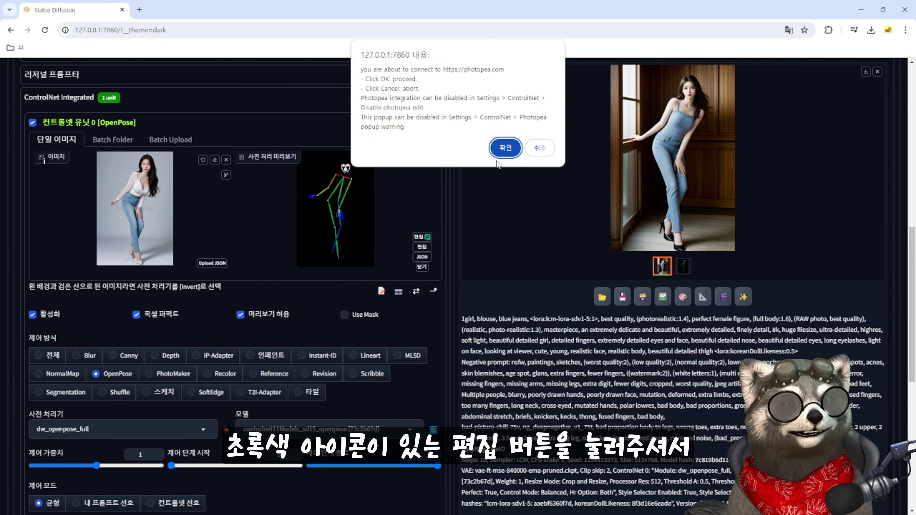
{"action": "left_click", "coordinate": [505, 148]}
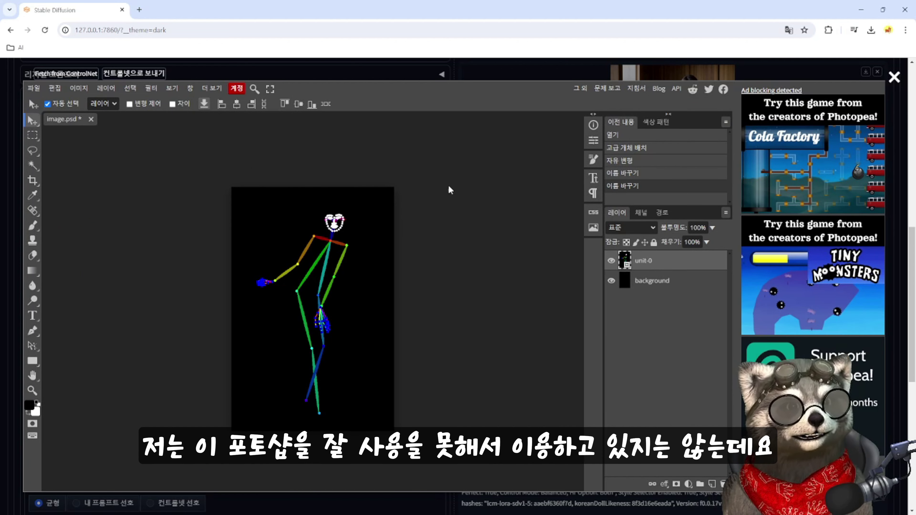
{"action": "left_click", "coordinate": [373, 422]}
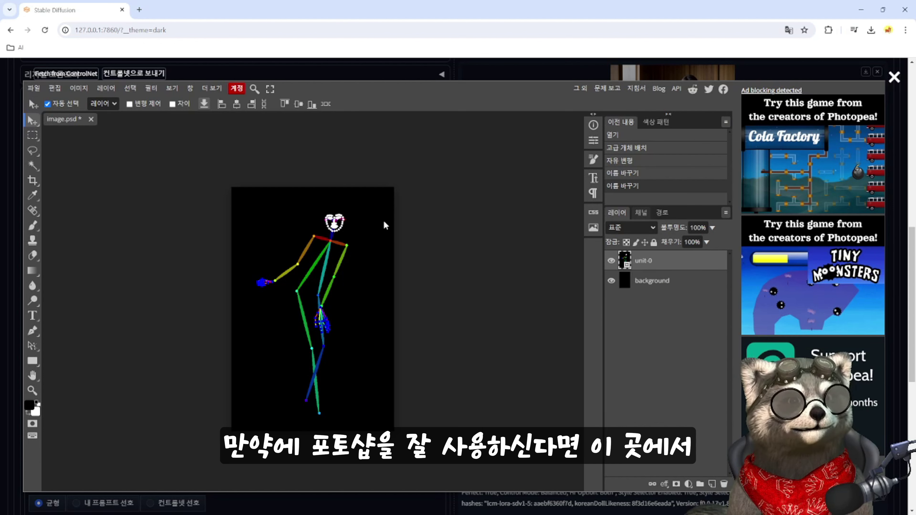
{"action": "left_click_drag", "start_coordinate": [174, 161], "coordinate": [435, 435]}
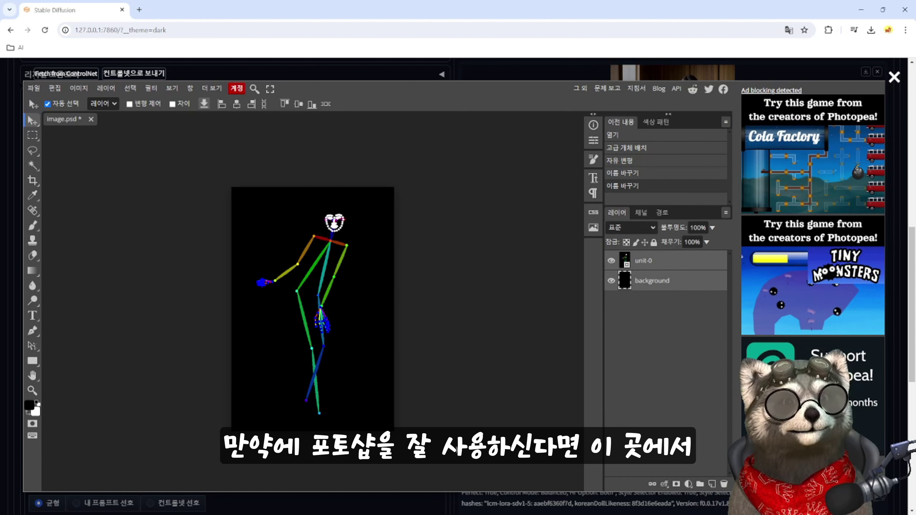
Look over the pose on the Photopea canvas and send it back to the ControlNet unit.
{"action": "scroll", "coordinate": [325, 325], "scroll_direction": "left", "scroll_amount": 3}
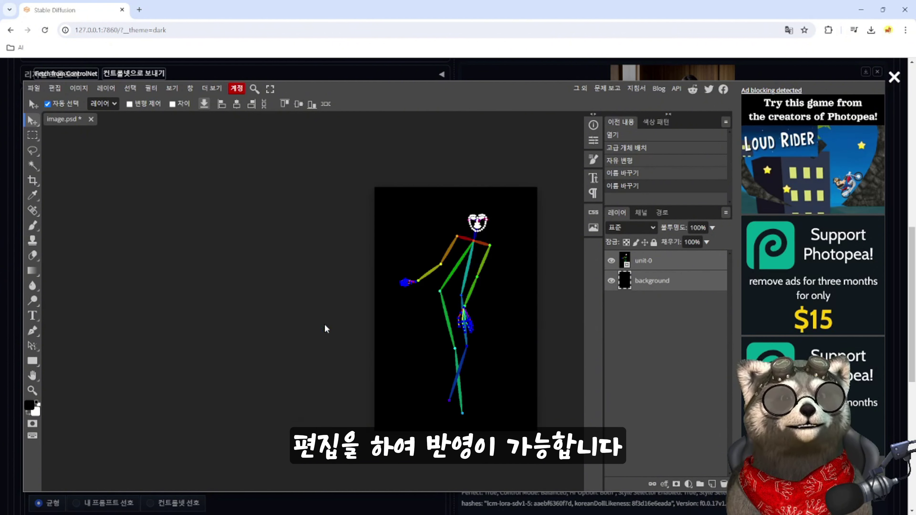
{"action": "scroll", "coordinate": [372, 318], "scroll_direction": "right", "scroll_amount": 1}
{"action": "scroll", "coordinate": [372, 321], "scroll_direction": "down", "scroll_amount": 1}
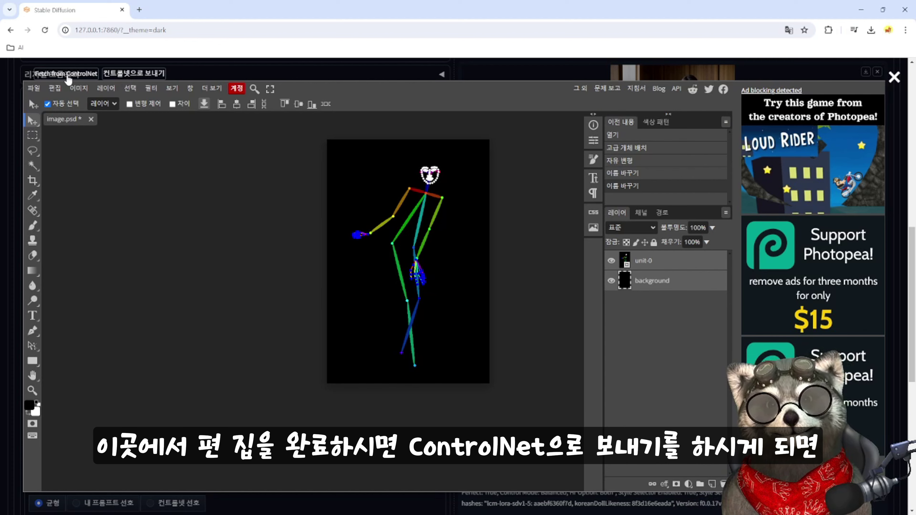
{"action": "left_click", "coordinate": [150, 77]}
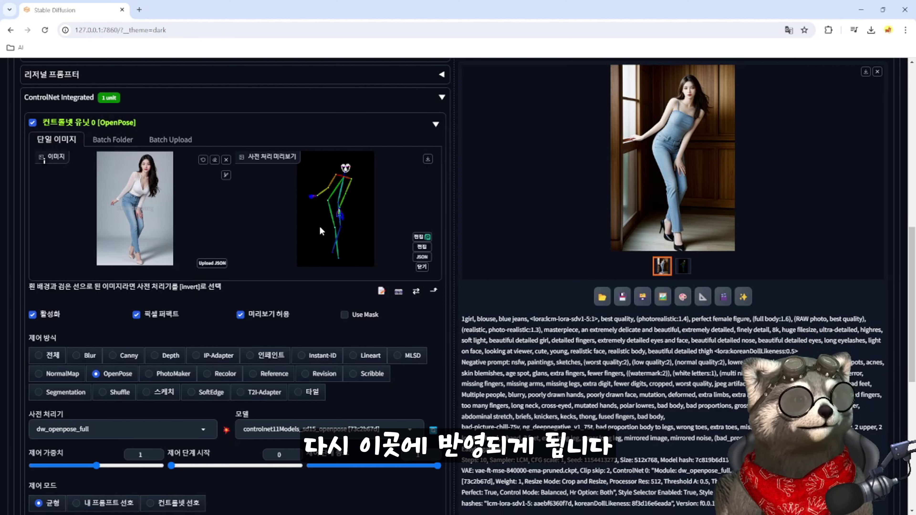
Set the batch count to 4, generate with the pose-controlled prompt, and view the resulting image grid.
{"action": "scroll", "coordinate": [286, 253], "scroll_direction": "up", "scroll_amount": 15}
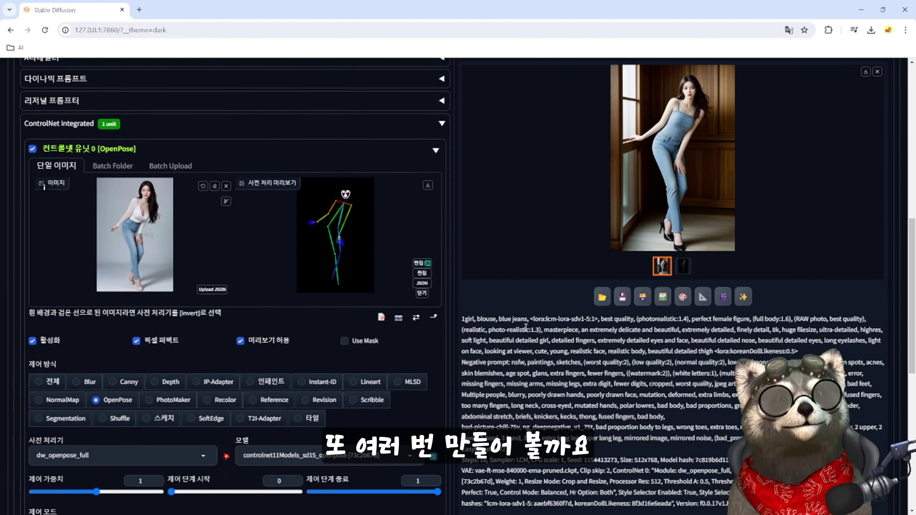
{"action": "type", "text": "4"}
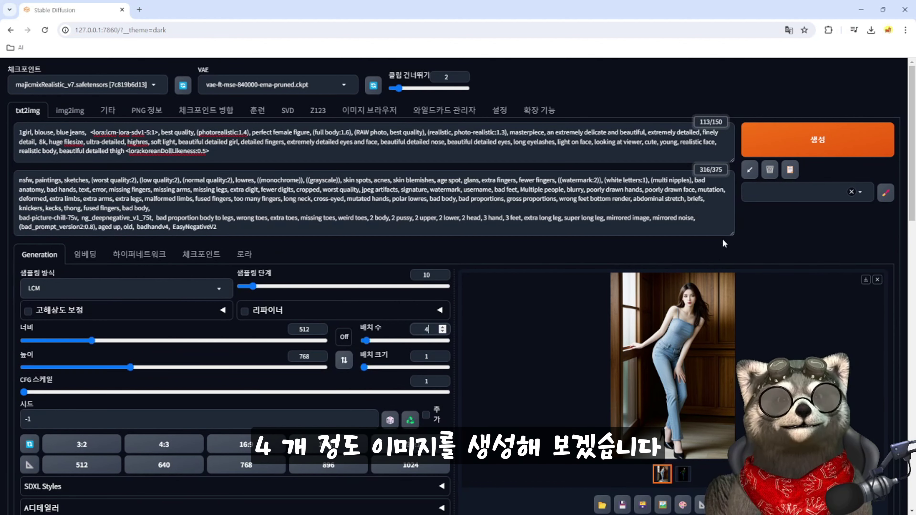
{"action": "left_click", "coordinate": [815, 151]}
{"action": "scroll", "coordinate": [532, 365], "scroll_direction": "down", "scroll_amount": 5}
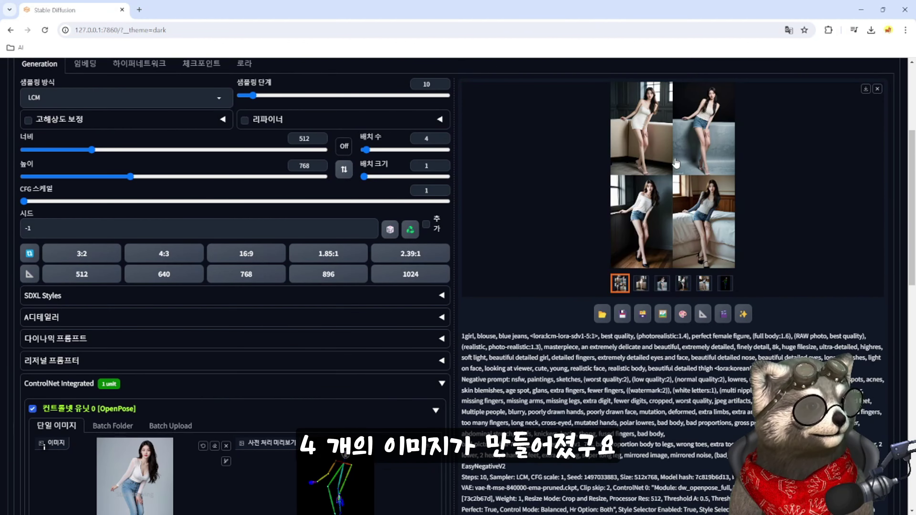
{"action": "left_click", "coordinate": [669, 170]}
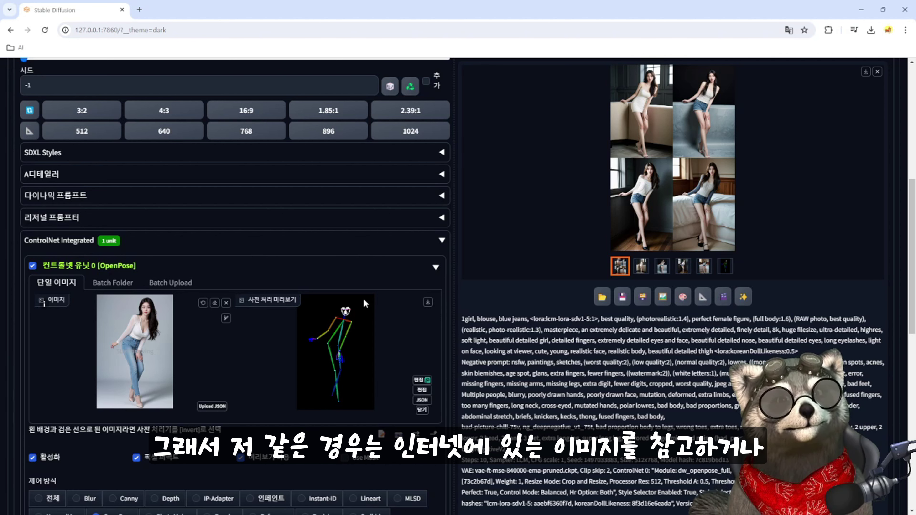
Open civitai.com in a new browser tab.
{"action": "left_click", "coordinate": [138, 9]}
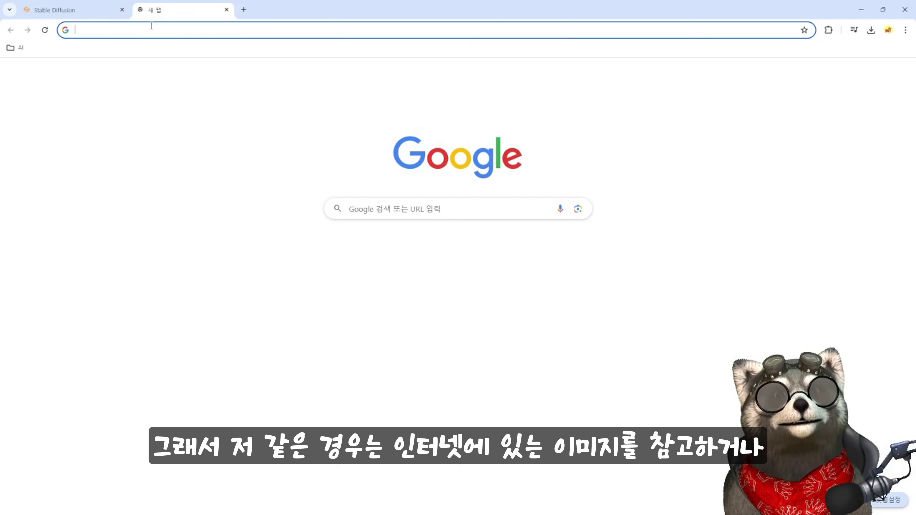
{"action": "left_click", "coordinate": [151, 27]}
{"action": "left_click", "coordinate": [105, 11]}
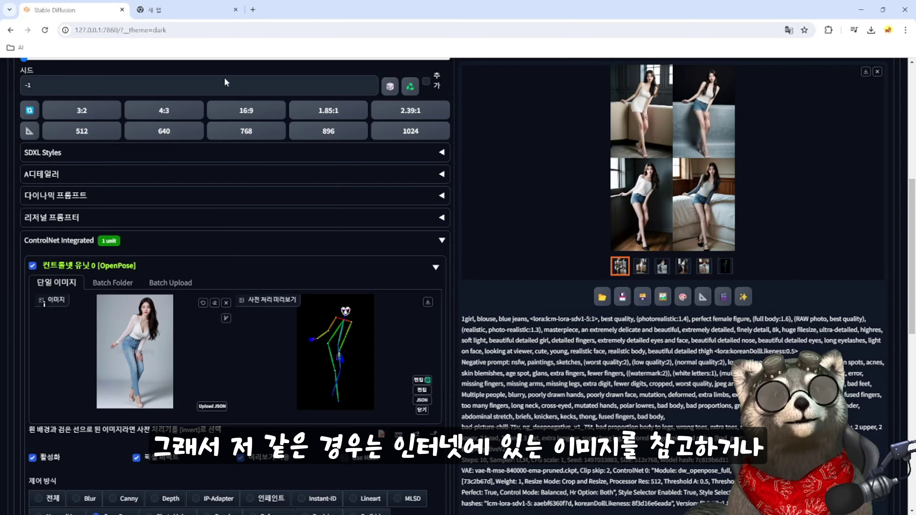
{"action": "left_click", "coordinate": [180, 11]}
{"action": "left_click", "coordinate": [180, 25]}
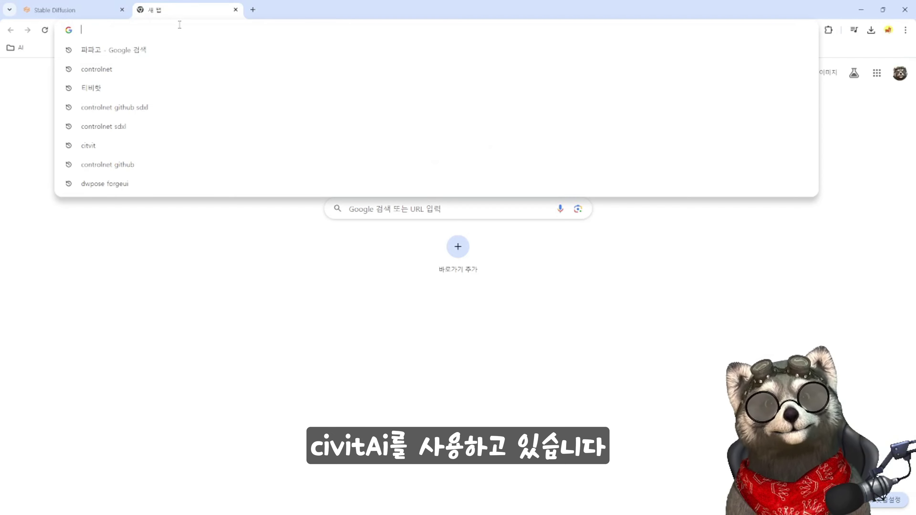
{"action": "type", "text": "civitai.com"}
{"action": "key", "text": "Return"}
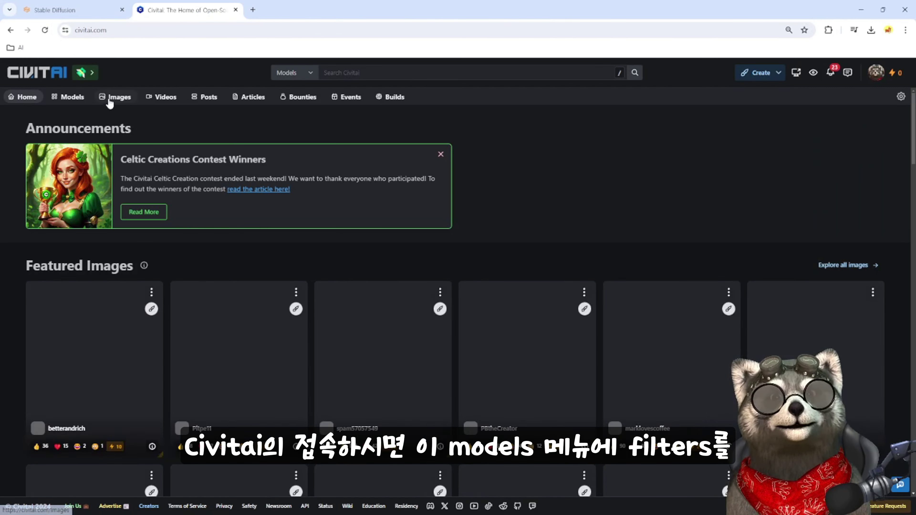
Show the Civitai models catalogue and check its filters for the Poses model type.
{"action": "left_click", "coordinate": [74, 98]}
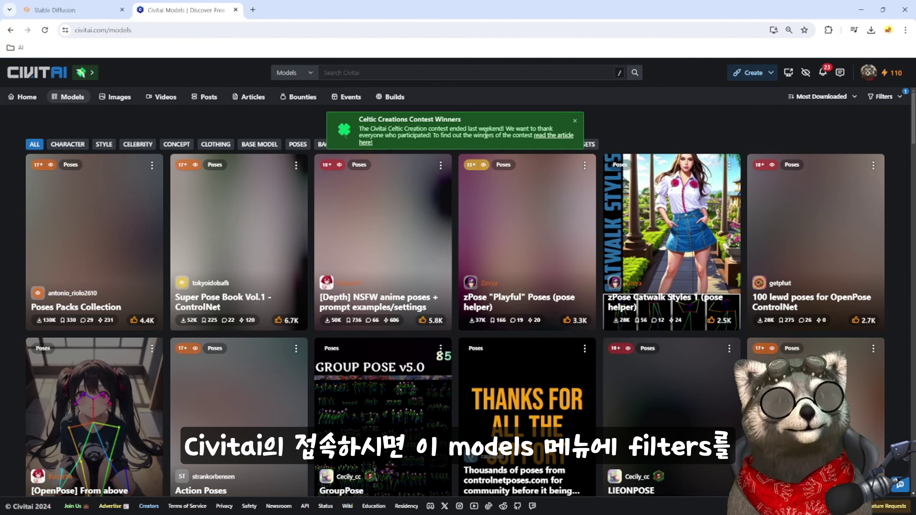
{"action": "left_click", "coordinate": [888, 101]}
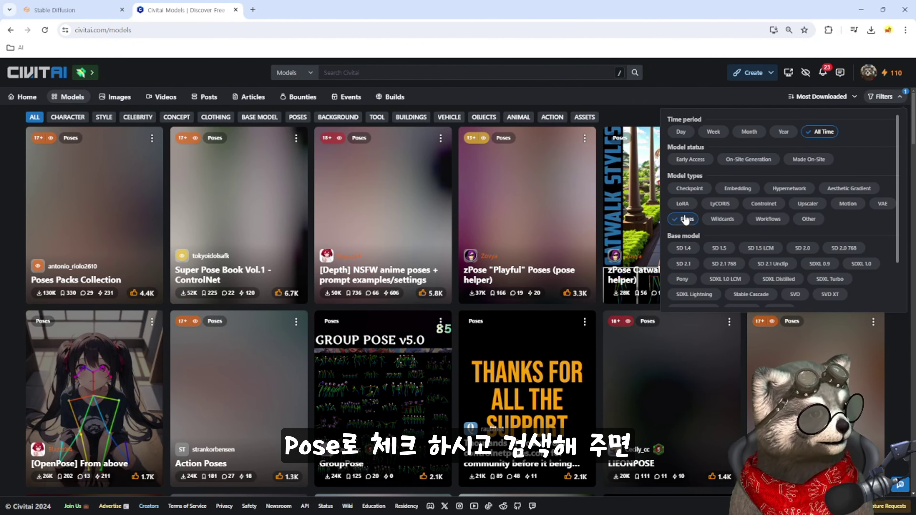
{"action": "scroll", "coordinate": [752, 234], "scroll_direction": "down", "scroll_amount": 2}
{"action": "scroll", "coordinate": [776, 181], "scroll_direction": "up", "scroll_amount": 2}
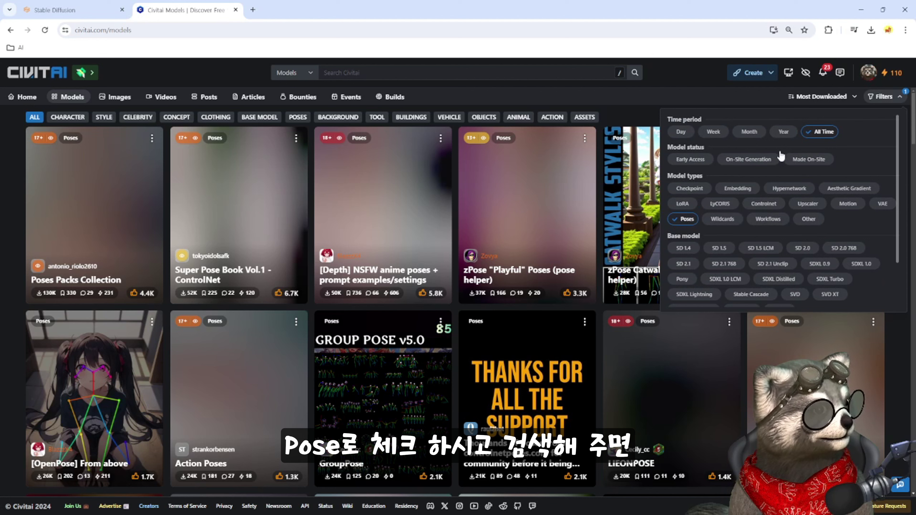
{"action": "left_click", "coordinate": [515, 110]}
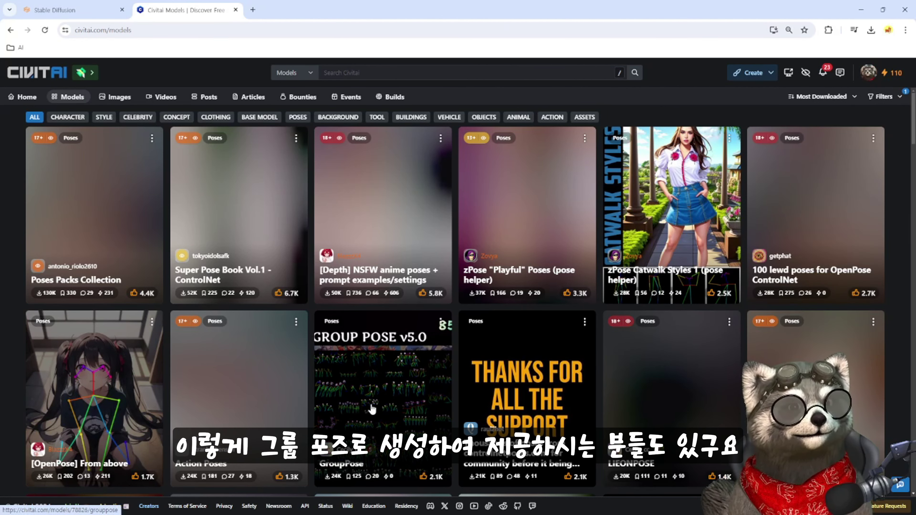
Browse the shared pose models, including the GroupPose and ControlNet tools for Koikatsu pages, and close the Civitai tab.
{"action": "left_click", "coordinate": [371, 409]}
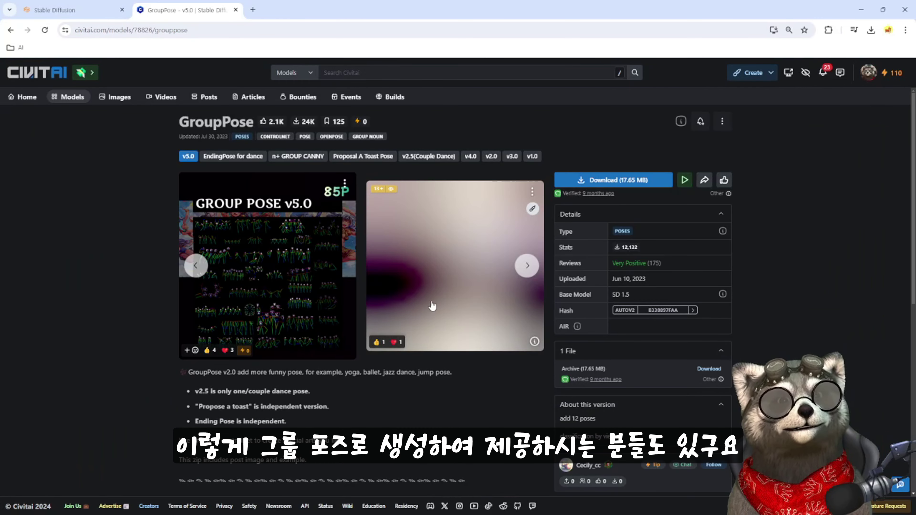
{"action": "key", "text": "alt+Left"}
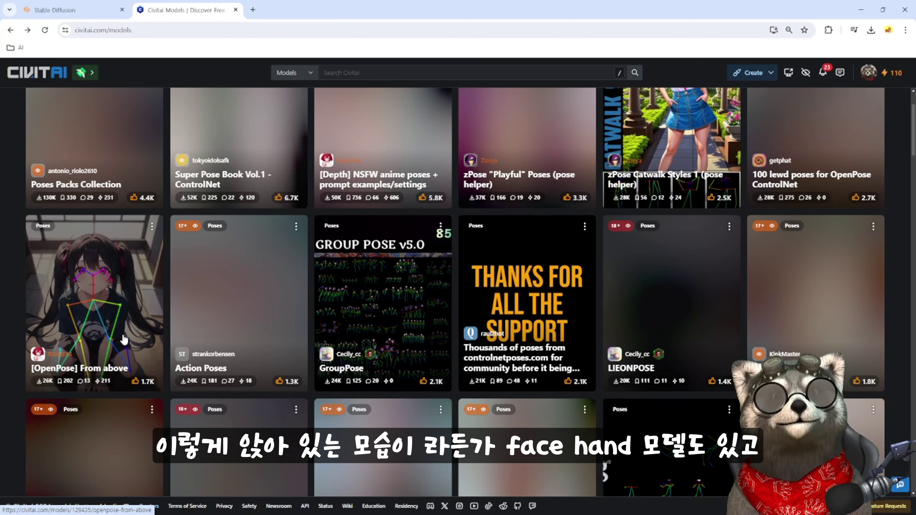
{"action": "scroll", "coordinate": [697, 267], "scroll_direction": "up", "scroll_amount": 3}
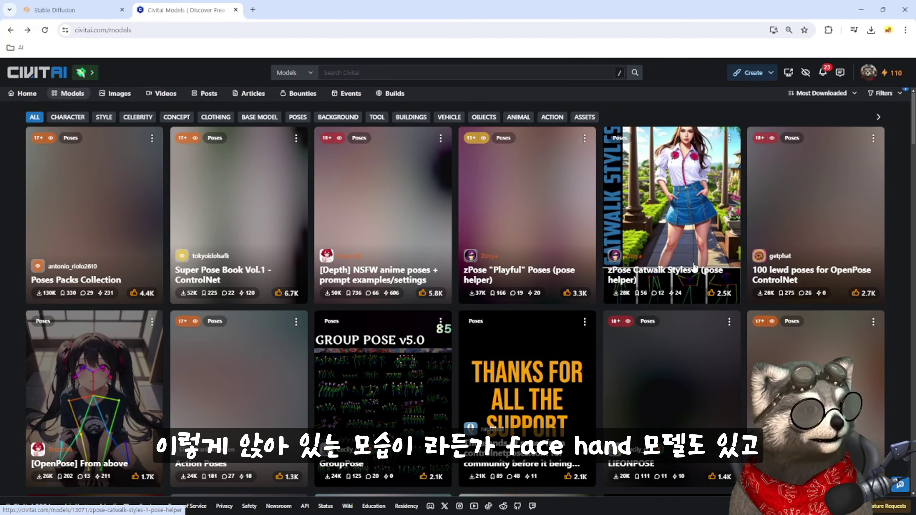
{"action": "scroll", "coordinate": [692, 207], "scroll_direction": "down", "scroll_amount": 10}
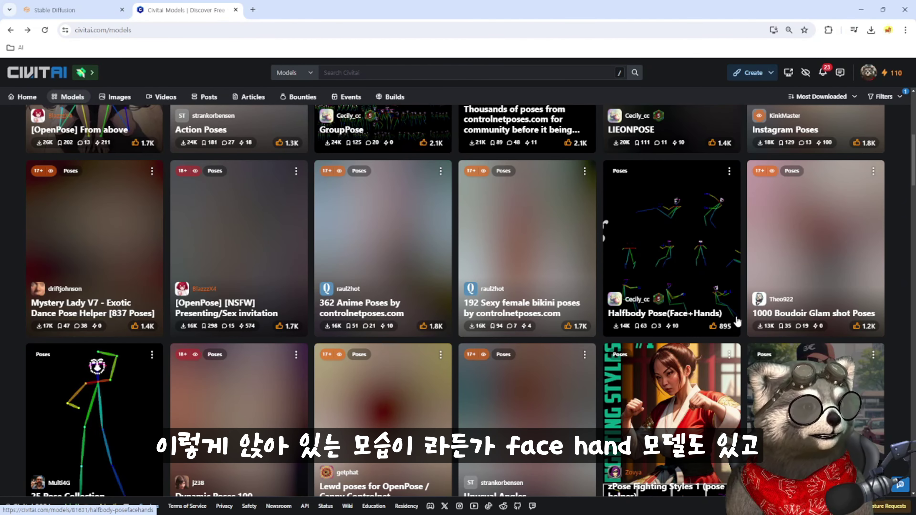
{"action": "scroll", "coordinate": [411, 357], "scroll_direction": "down", "scroll_amount": 8}
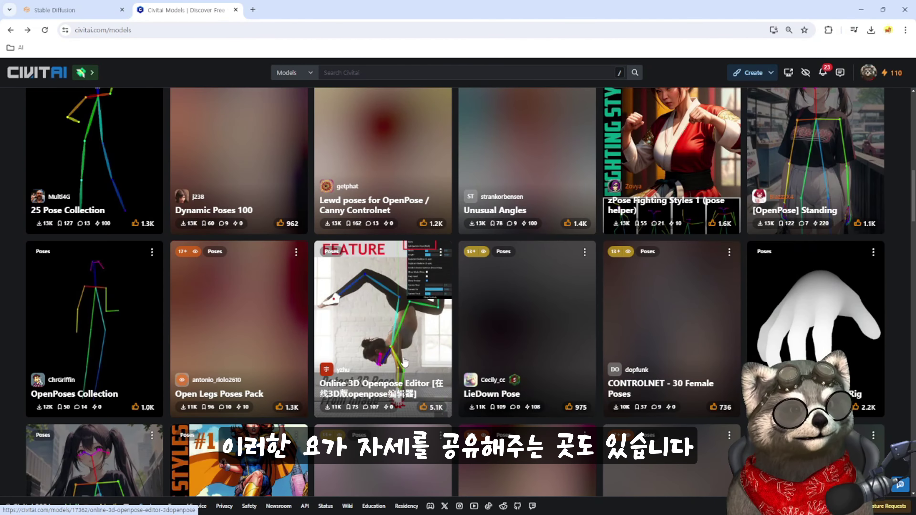
{"action": "left_click", "coordinate": [393, 348]}
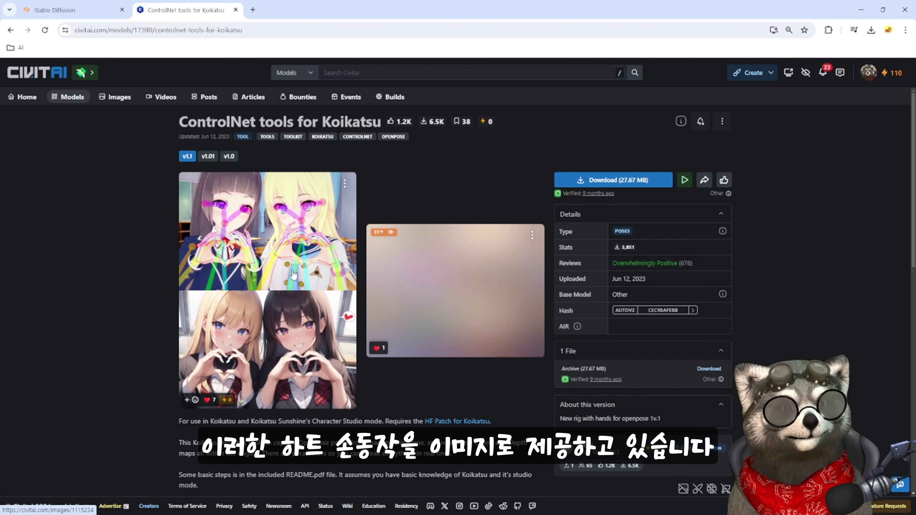
{"action": "left_click", "coordinate": [235, 9]}
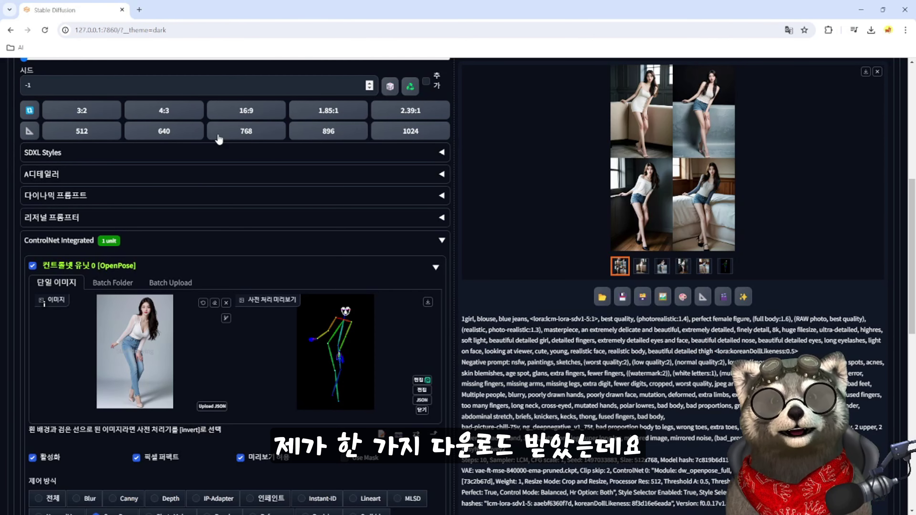
Switch to the downloaded superPoseBookVol1_poseBookVol1 folder and view openpose_sample (1)-tile.jpg and openpose_sample (1).png.
{"action": "key", "text": "alt+Tab"}
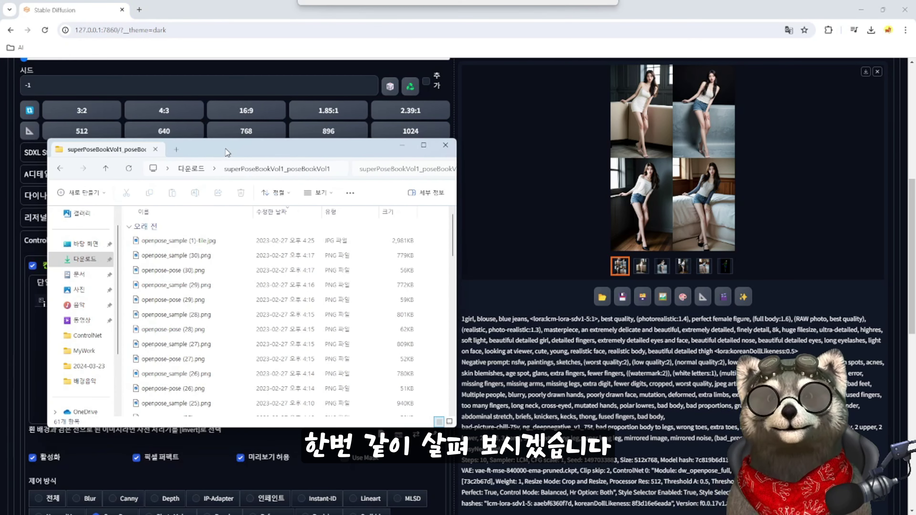
{"action": "left_click_drag", "start_coordinate": [225, 149], "coordinate": [216, 153]}
{"action": "double_click", "coordinate": [177, 243]}
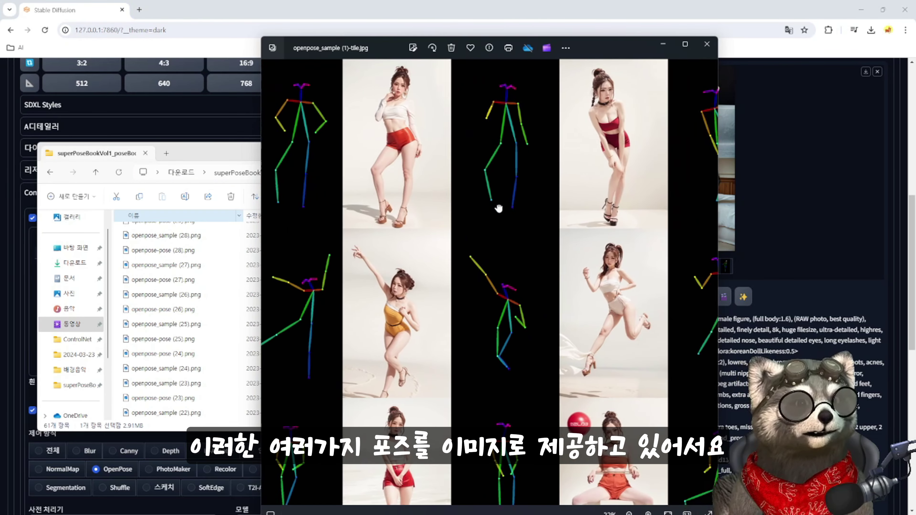
{"action": "left_click_drag", "start_coordinate": [499, 208], "coordinate": [453, 219]}
{"action": "scroll", "coordinate": [638, 212], "scroll_direction": "down", "scroll_amount": 10}
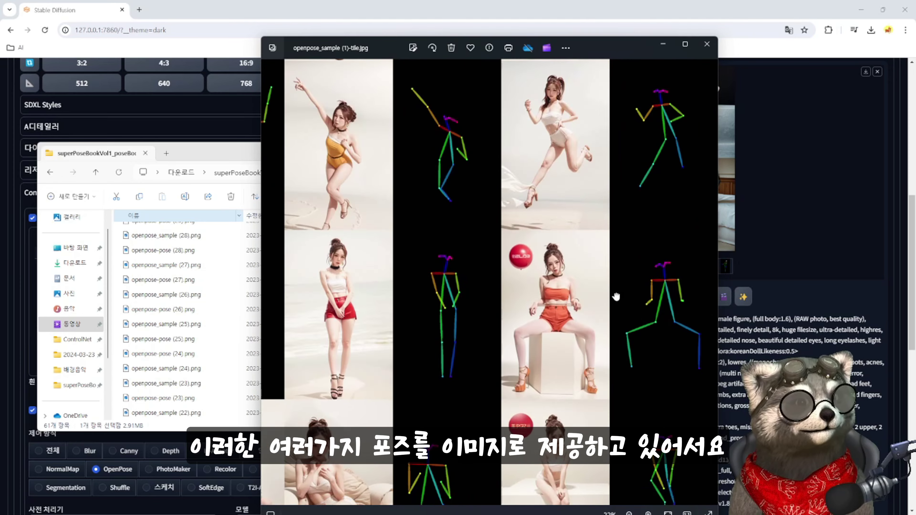
{"action": "scroll", "coordinate": [632, 356], "scroll_direction": "down", "scroll_amount": 10}
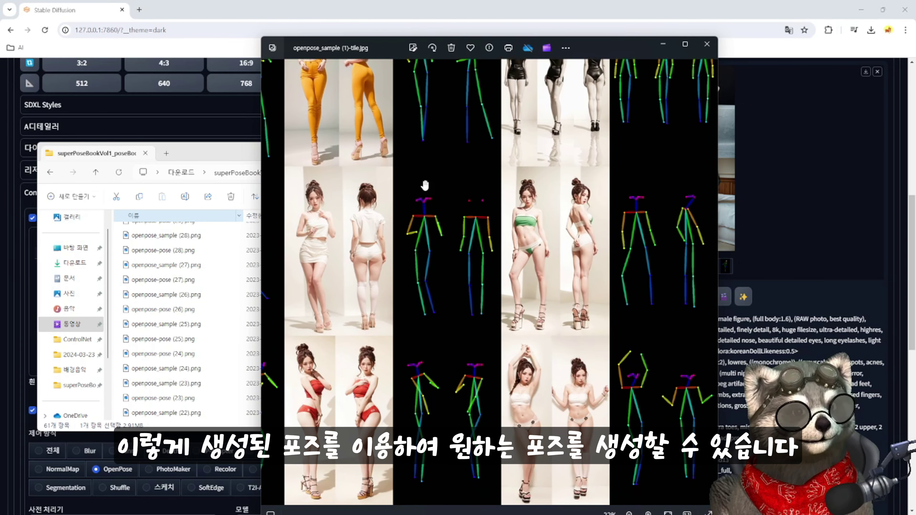
{"action": "left_click", "coordinate": [707, 45]}
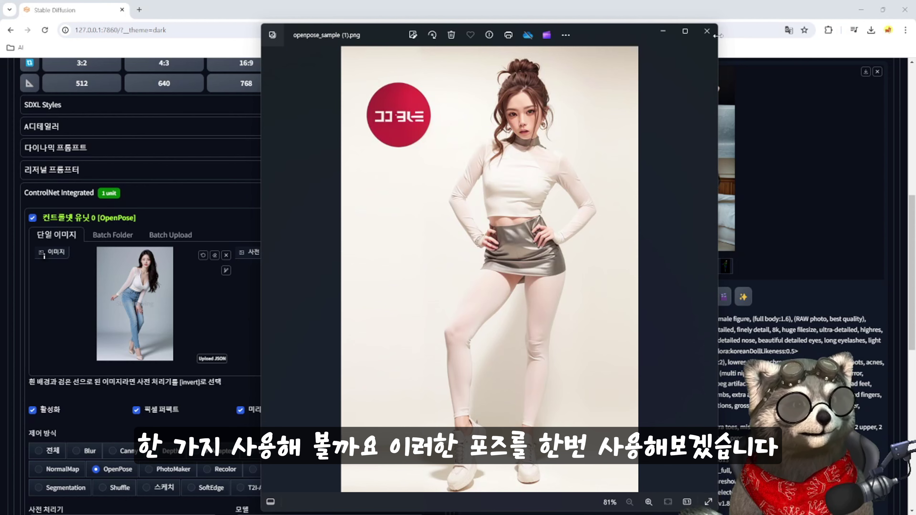
{"action": "left_click", "coordinate": [707, 31]}
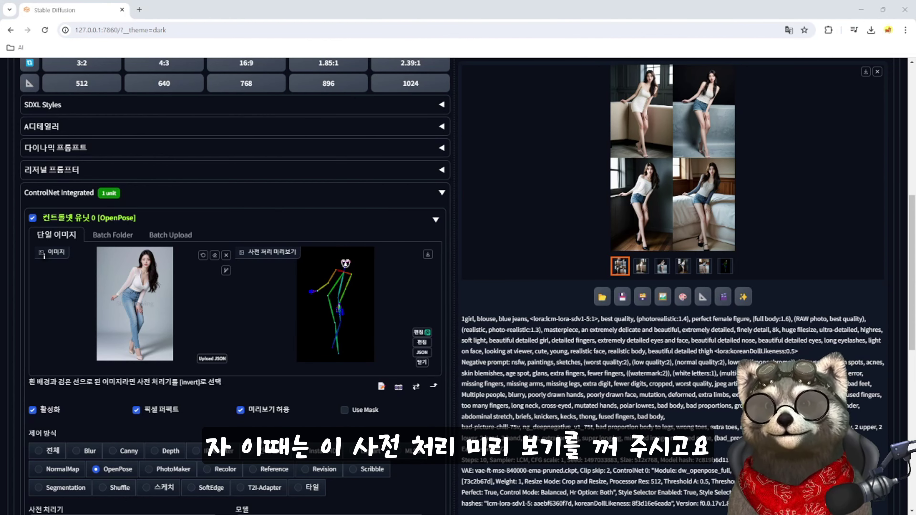
Disable the preprocessor preview in ControlNet unit 0 and replace its input photo with the hands-on-hips OpenPose skeleton image.
{"action": "scroll", "coordinate": [279, 307], "scroll_direction": "down", "scroll_amount": 1}
{"action": "scroll", "coordinate": [278, 303], "scroll_direction": "down", "scroll_amount": 1}
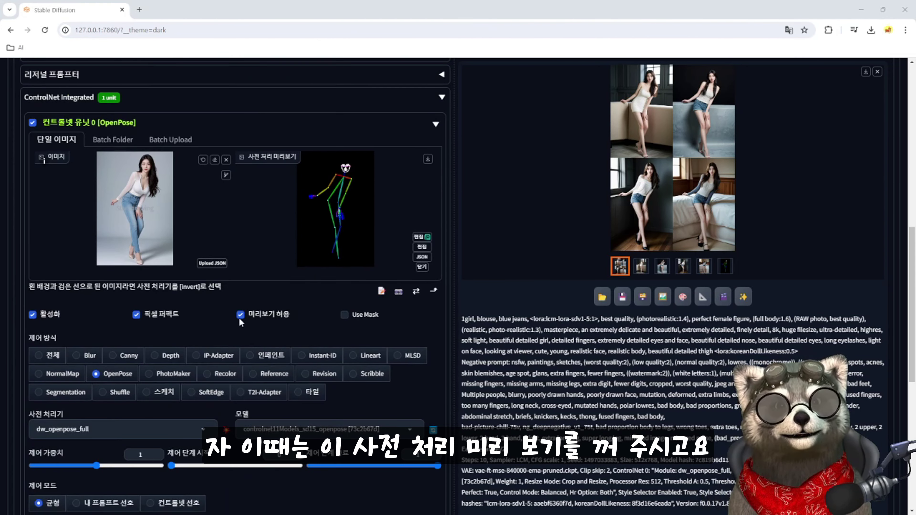
{"action": "left_click", "coordinate": [240, 316]}
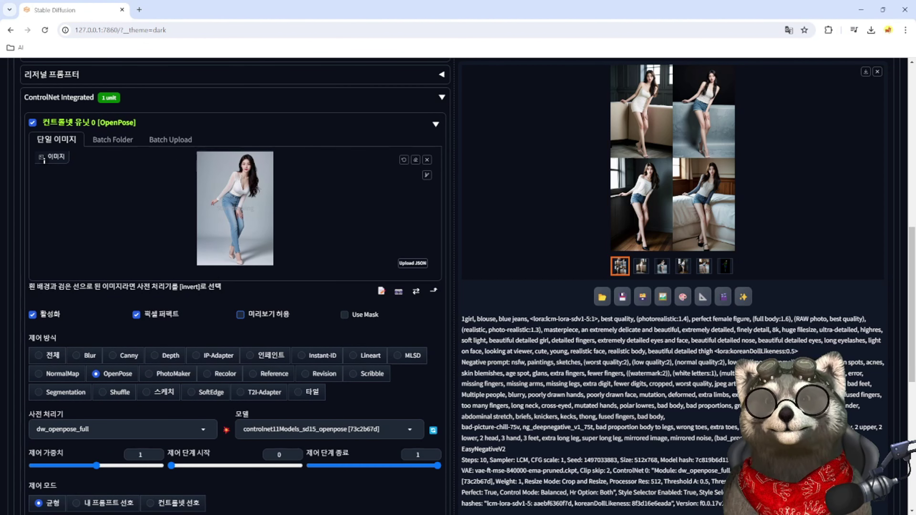
{"action": "mouse_move", "coordinate": [238, 217]}
{"action": "left_mouse_down"}
{"action": "mouse_move", "coordinate": [189, 239]}
{"action": "mouse_move", "coordinate": [234, 224]}
{"action": "left_mouse_up"}
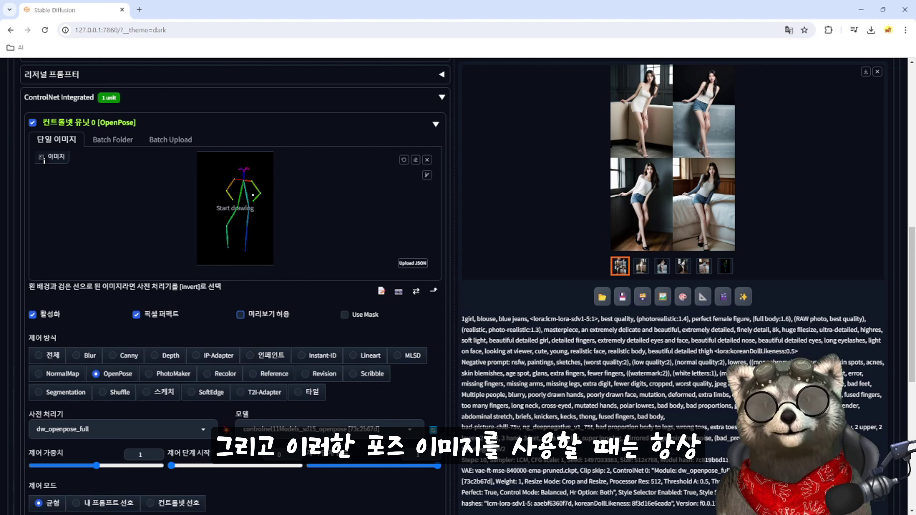
Set the ControlNet preprocessor to None and generate a batch of images from the skeleton pose.
{"action": "left_click", "coordinate": [202, 431]}
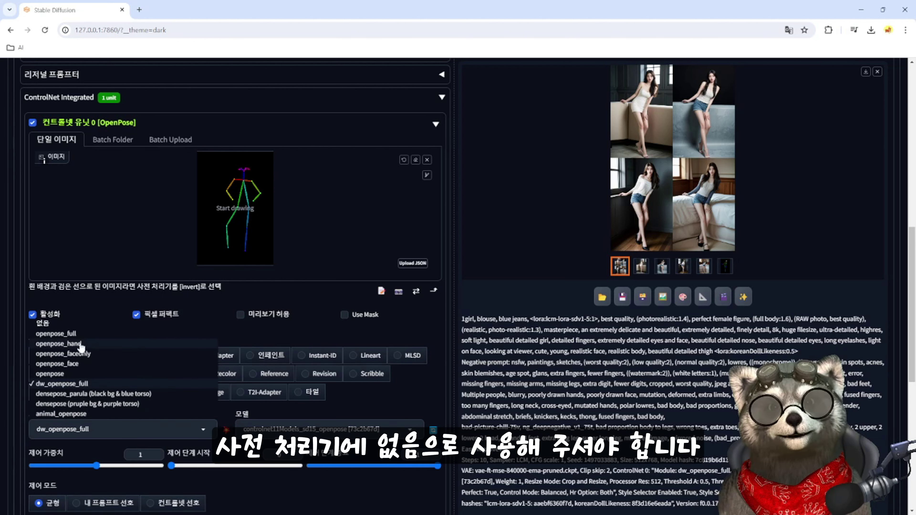
{"action": "left_click", "coordinate": [43, 323]}
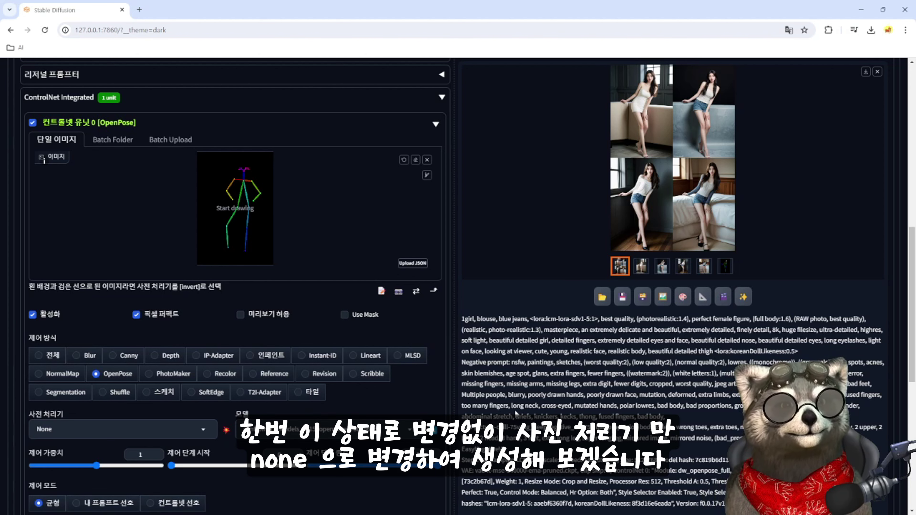
{"action": "scroll", "coordinate": [547, 395], "scroll_direction": "up", "scroll_amount": 15}
Review the images generated from the hands-on-hips skeleton one by one against the pose map.
{"action": "scroll", "coordinate": [547, 395], "scroll_direction": "down", "scroll_amount": 15}
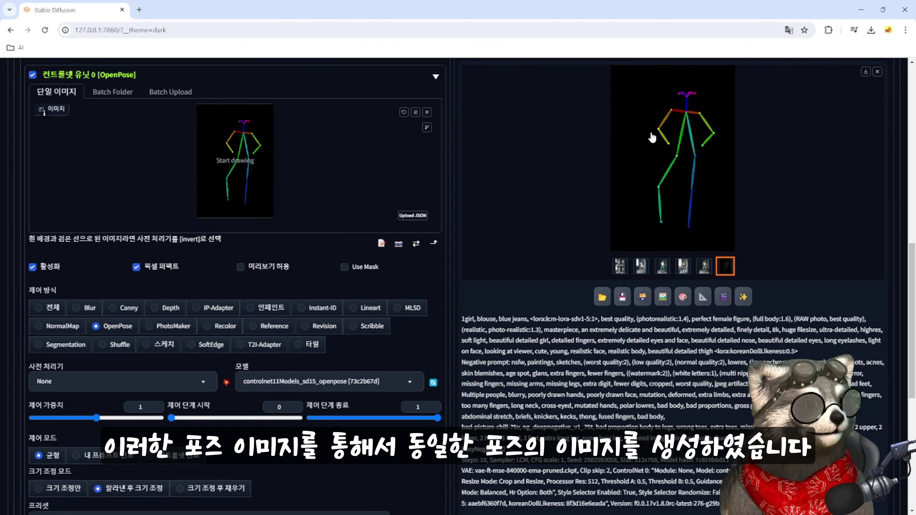
{"action": "left_click", "coordinate": [704, 266]}
{"action": "left_click", "coordinate": [683, 266]}
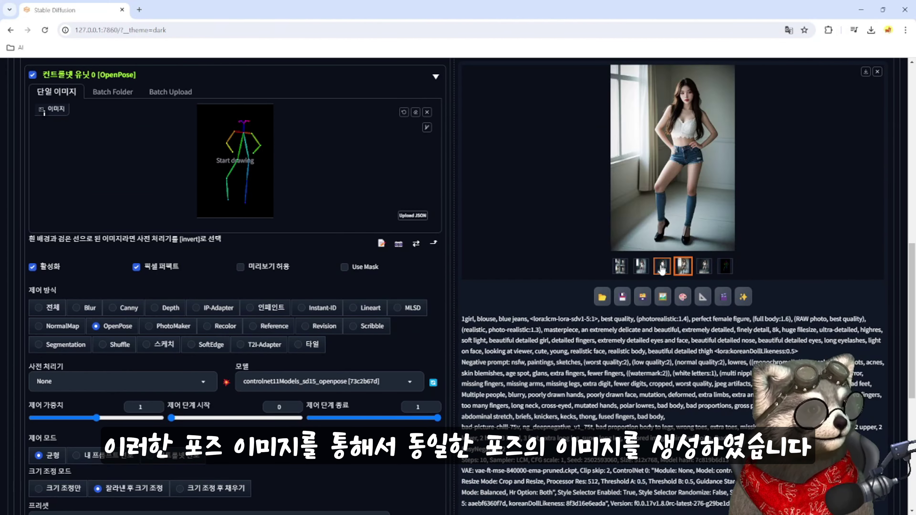
{"action": "left_click", "coordinate": [662, 268]}
{"action": "left_click", "coordinate": [642, 267]}
{"action": "left_click", "coordinate": [621, 267]}
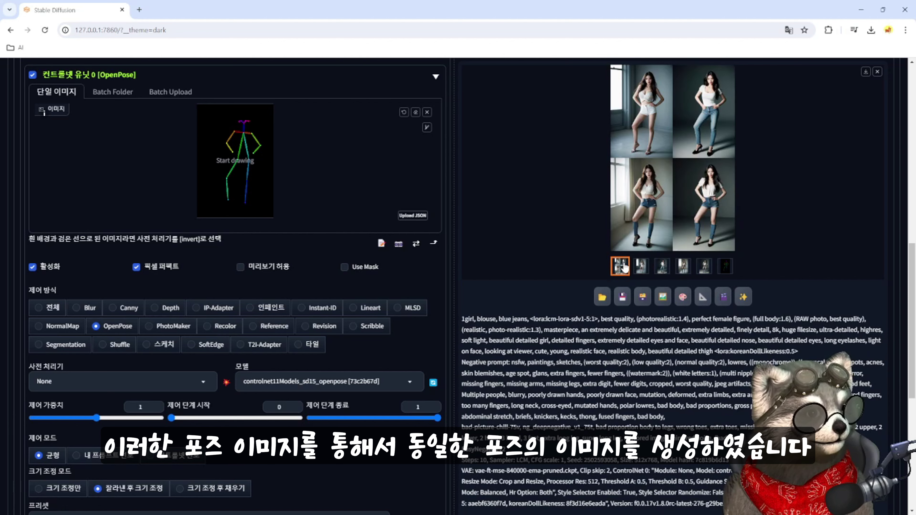
{"action": "left_click", "coordinate": [663, 268]}
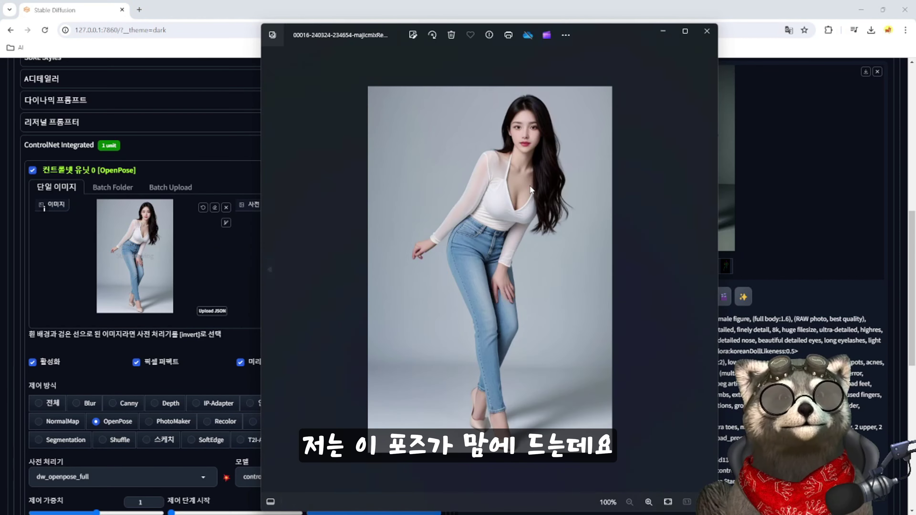
Close the enlarged reference photo and download the detected pose preview from ControlNet unit 0.
{"action": "left_click", "coordinate": [707, 31]}
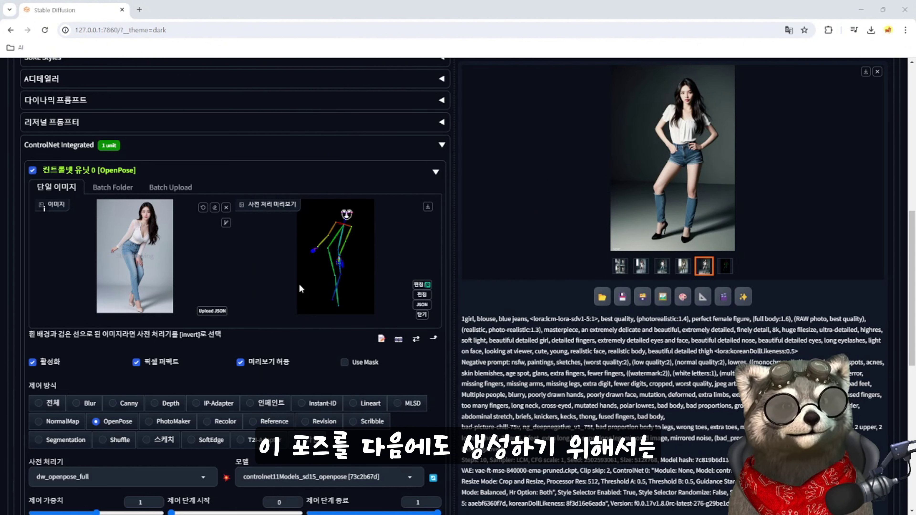
{"action": "left_click", "coordinate": [428, 206]}
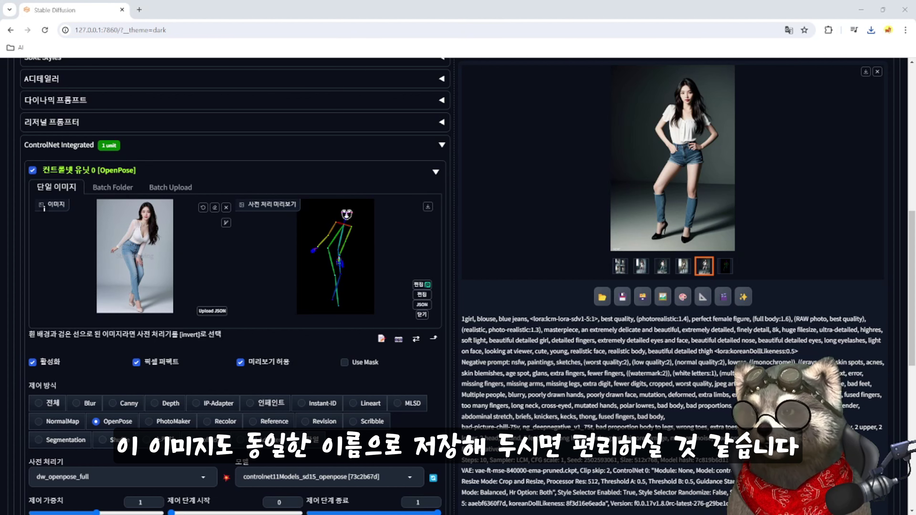
{"action": "key", "text": "alt+Tab"}
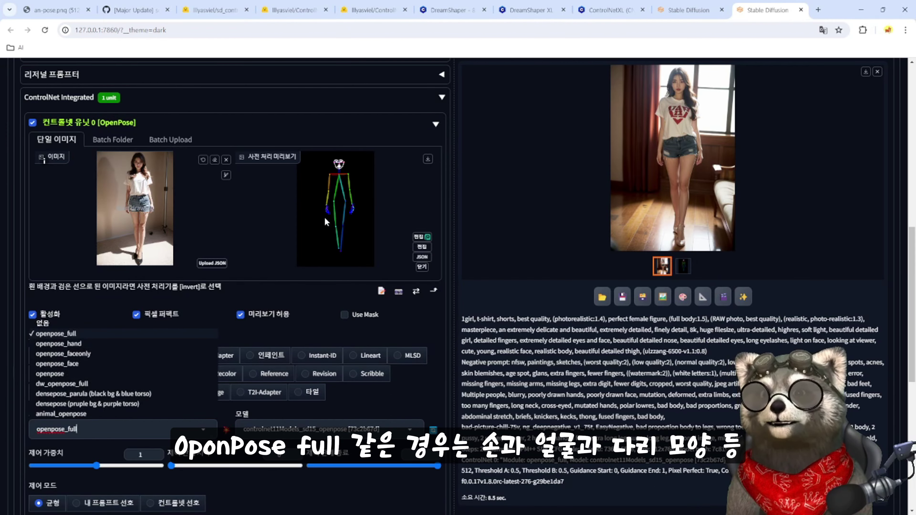
Inspect the openpose_full skeleton in the pose editor, and inspect an openpose_hand preview of the same photo for comparison.
{"action": "left_click", "coordinate": [422, 247]}
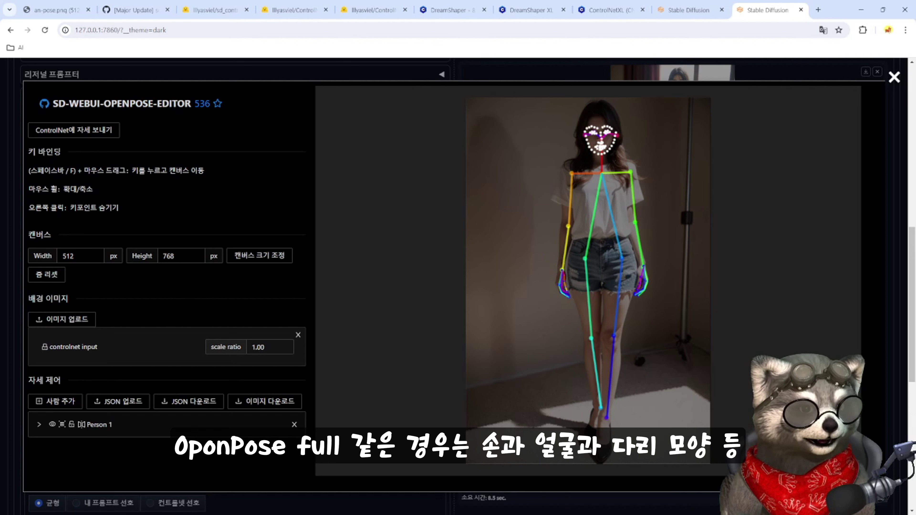
{"action": "left_click", "coordinate": [894, 78]}
{"action": "left_click", "coordinate": [204, 429]}
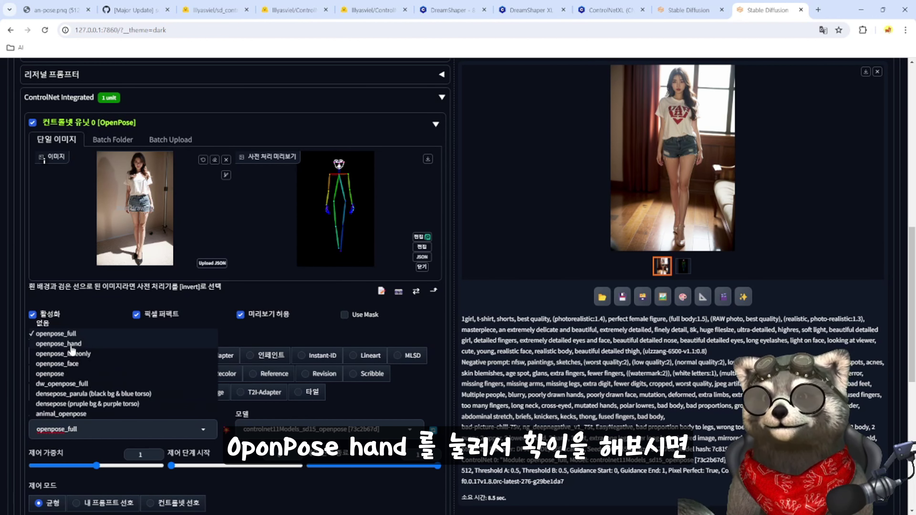
{"action": "left_click", "coordinate": [70, 345]}
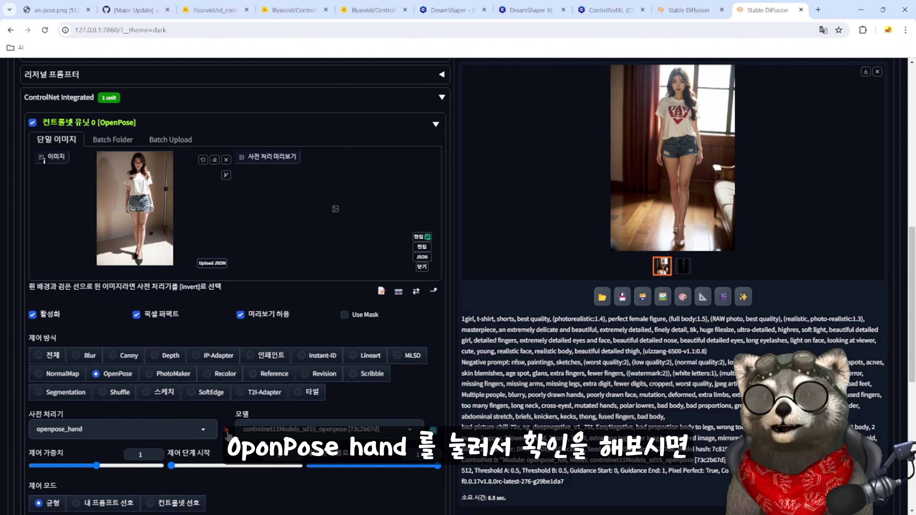
{"action": "left_click", "coordinate": [422, 247]}
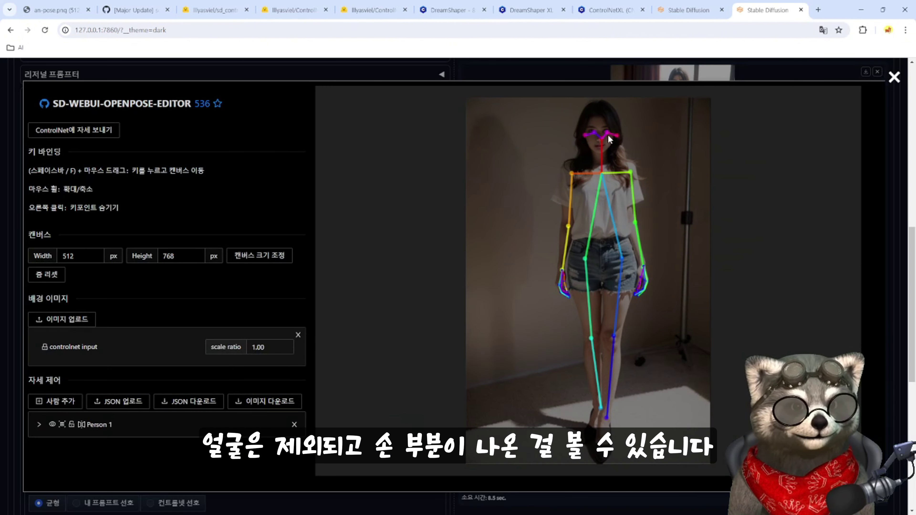
{"action": "left_click", "coordinate": [894, 77]}
Preview the standing photo's pose with the openpose_faceonly preprocessor and with openpose_face.
{"action": "left_click", "coordinate": [202, 432]}
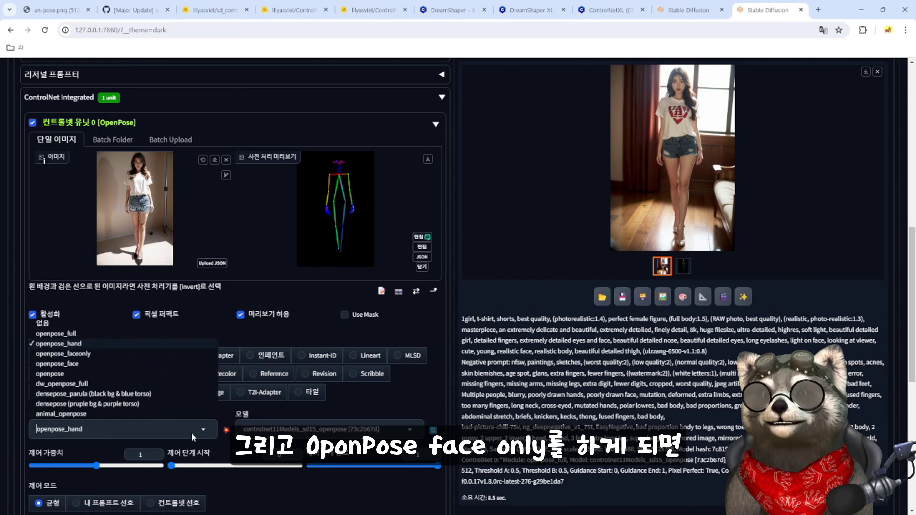
{"action": "left_click", "coordinate": [60, 357]}
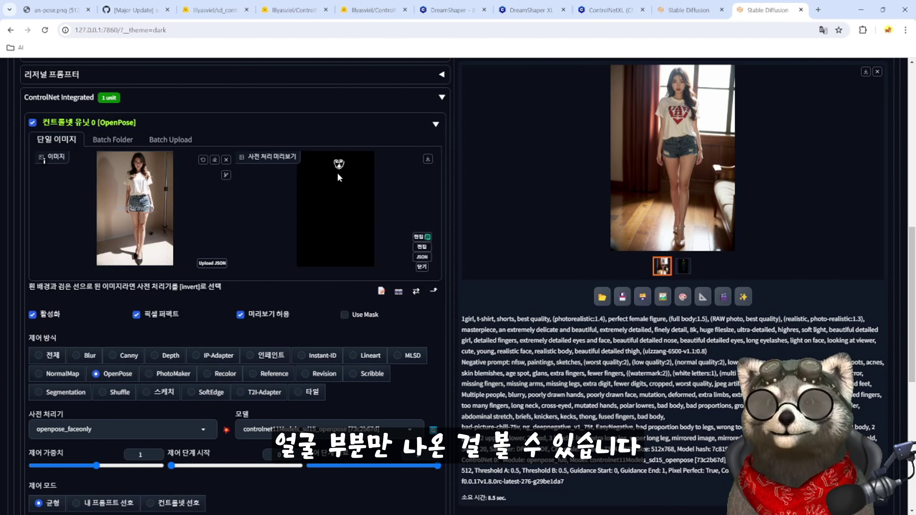
{"action": "left_click", "coordinate": [202, 429]}
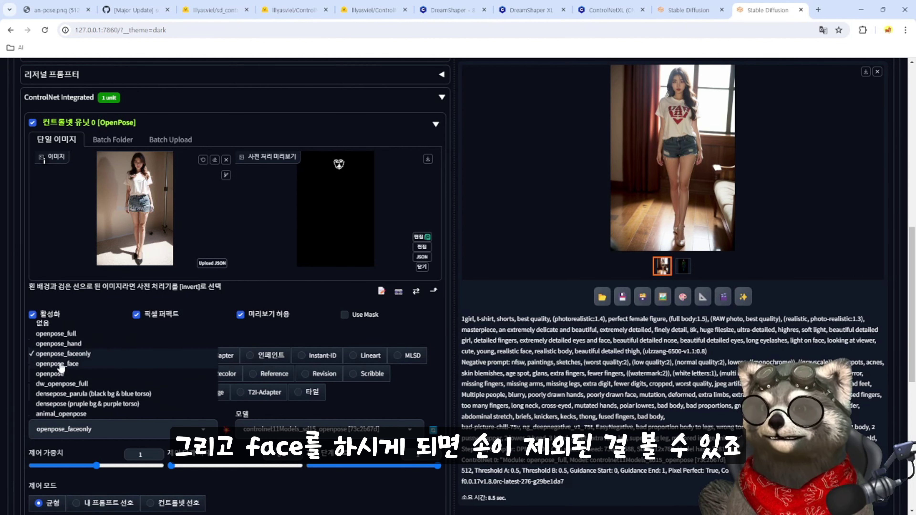
{"action": "left_click", "coordinate": [62, 364]}
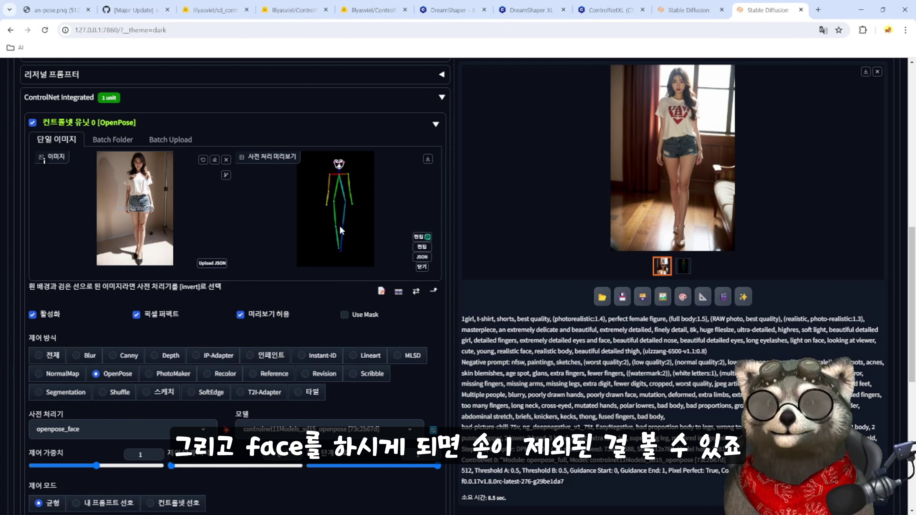
Preview the standing photo's pose with the openpose preprocessor and select dw_openpose_full for comparison.
{"action": "left_click", "coordinate": [203, 430]}
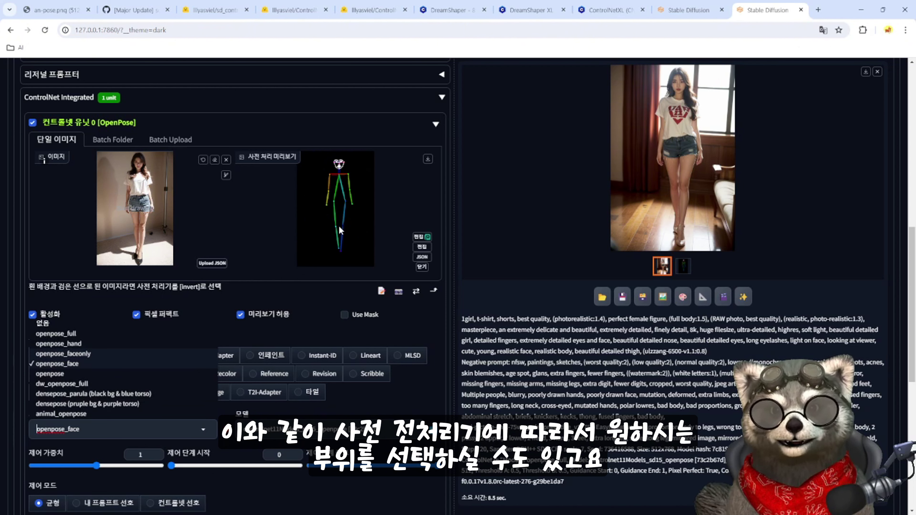
{"action": "left_click", "coordinate": [50, 374]}
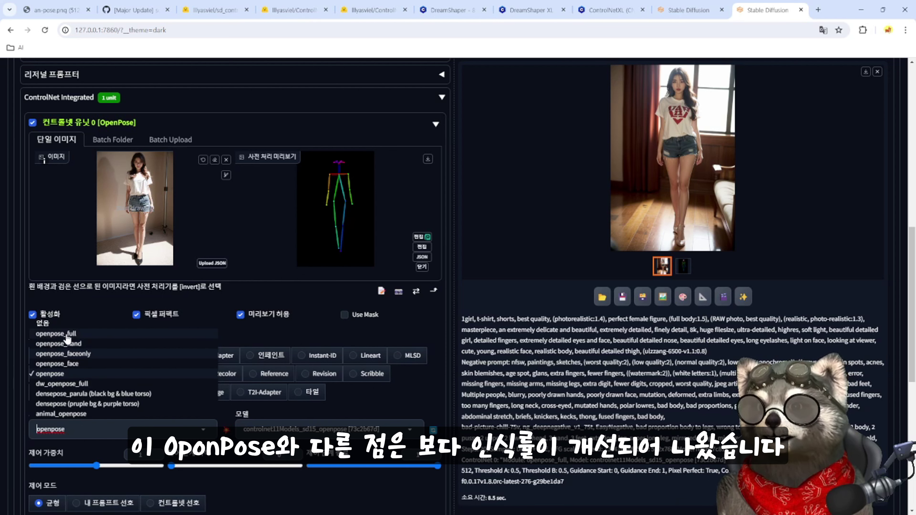
{"action": "left_click", "coordinate": [65, 384]}
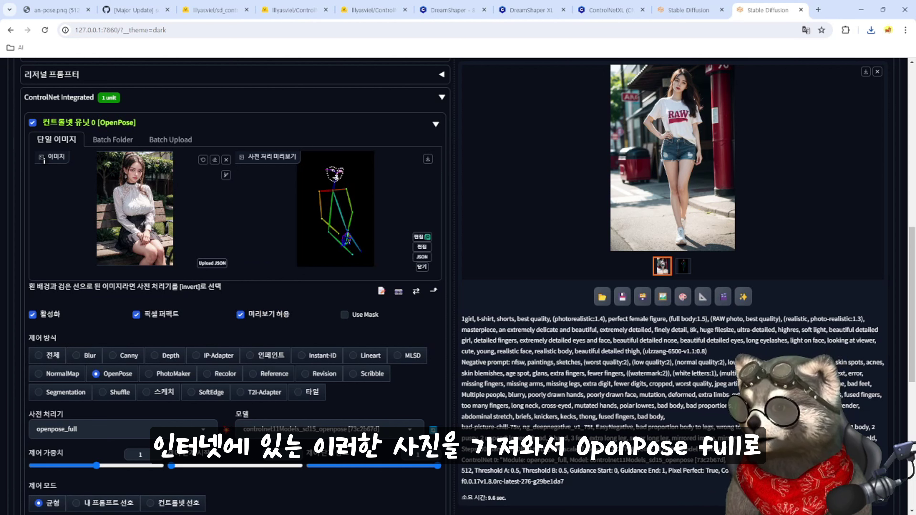
Preview the pose of the woman seated on the bench with openpose_full and open it in the pose editor.
{"action": "left_click", "coordinate": [226, 429]}
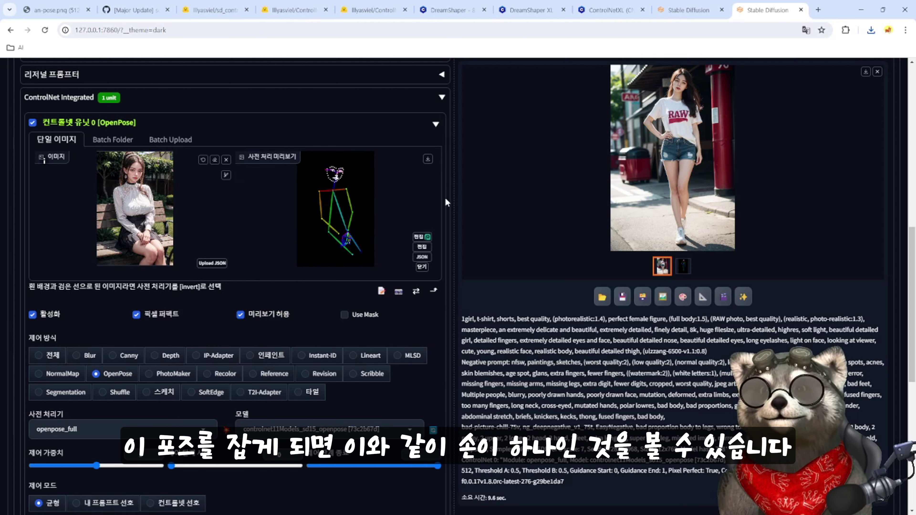
{"action": "left_click", "coordinate": [422, 247]}
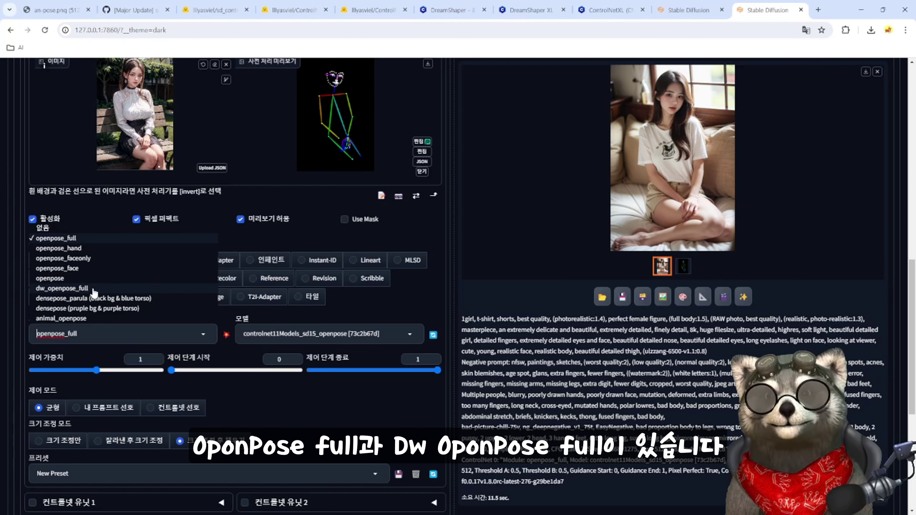
Set the preprocessor to dw_openpose_full and generate an image from the seated bench pose.
{"action": "left_click", "coordinate": [60, 288]}
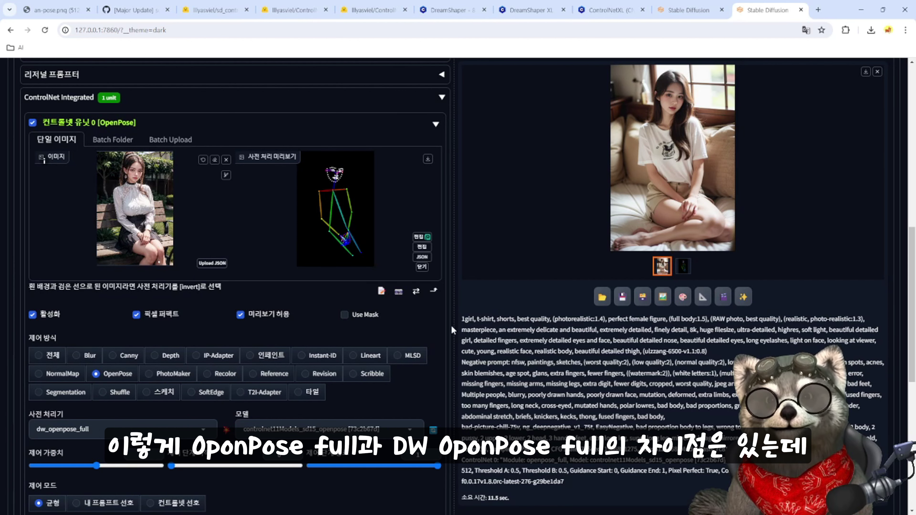
{"action": "scroll", "coordinate": [452, 330], "scroll_direction": "up", "scroll_amount": 8}
{"action": "scroll", "coordinate": [861, 129], "scroll_direction": "up", "scroll_amount": 4}
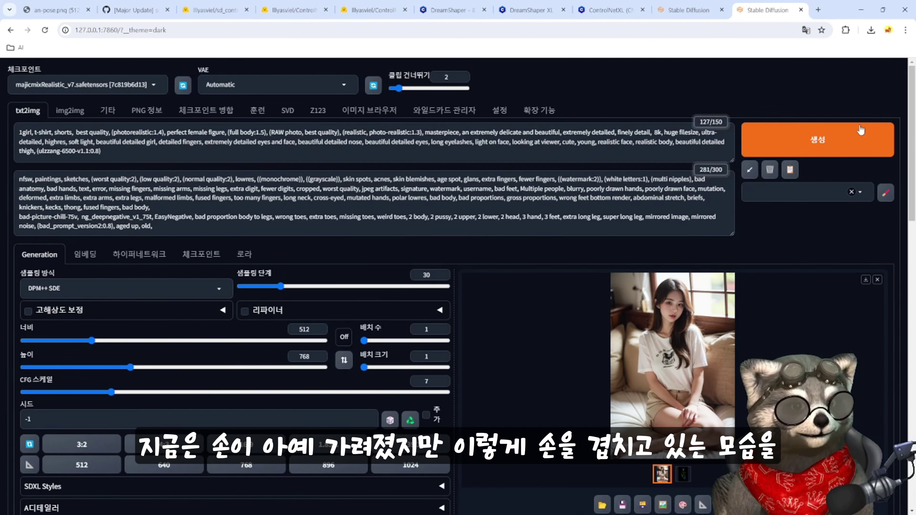
{"action": "left_click", "coordinate": [860, 129]}
{"action": "scroll", "coordinate": [44, 256], "scroll_direction": "down", "scroll_amount": 10}
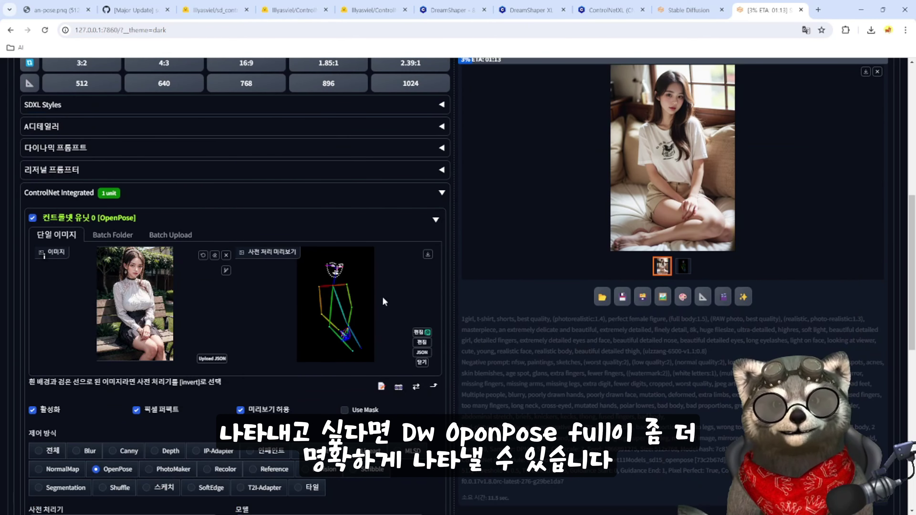
{"action": "scroll", "coordinate": [47, 487], "scroll_direction": "down", "scroll_amount": 1}
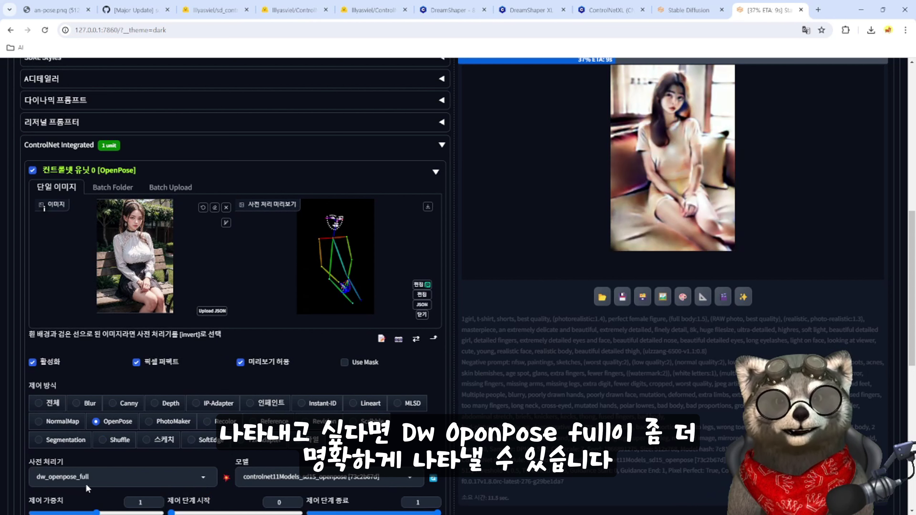
Inspect the hand keypoints of the dw_openpose_full skeleton in the pose editor and close it.
{"action": "scroll", "coordinate": [507, 390], "scroll_direction": "up", "scroll_amount": 3}
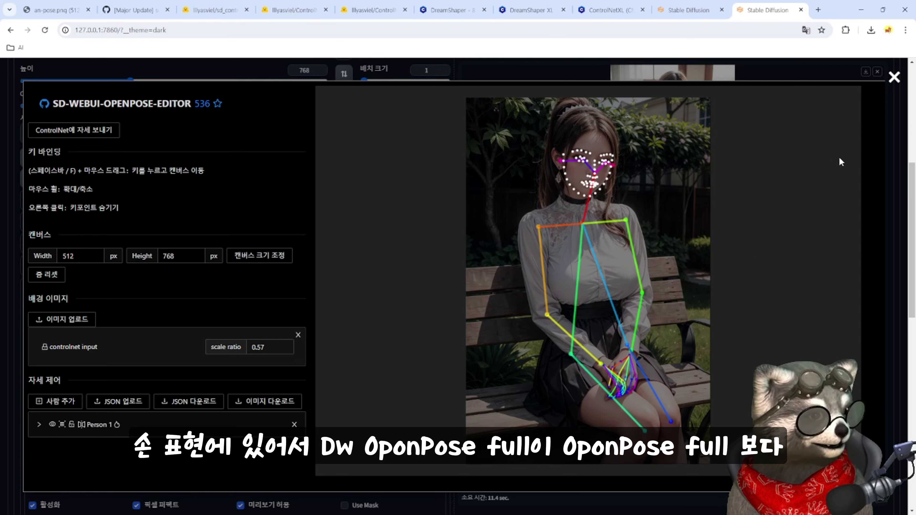
{"action": "left_click", "coordinate": [893, 78]}
{"action": "scroll", "coordinate": [39, 391], "scroll_direction": "down", "scroll_amount": 5}
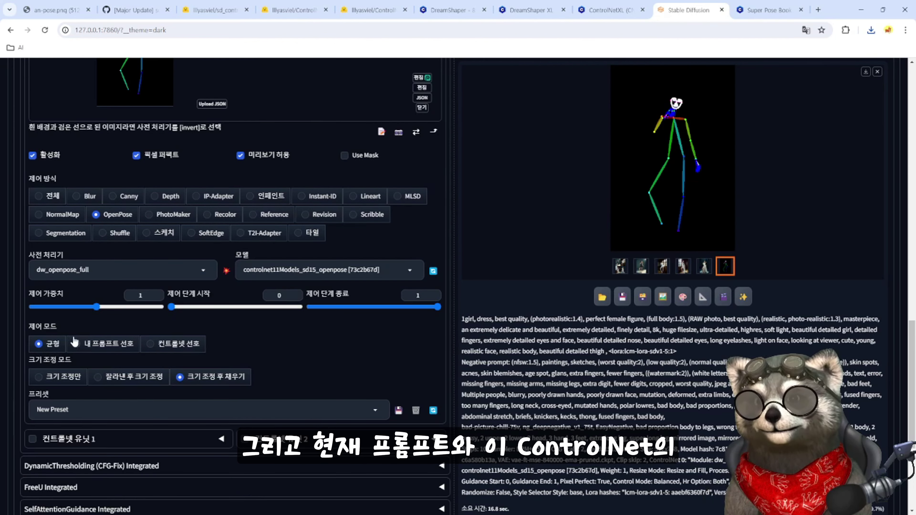
Set ControlNet unit 0's control mode to favour the prompt (내 프롬프트 선호) and check the prompt text.
{"action": "scroll", "coordinate": [71, 324], "scroll_direction": "up", "scroll_amount": 10}
{"action": "scroll", "coordinate": [175, 83], "scroll_direction": "up", "scroll_amount": 5}
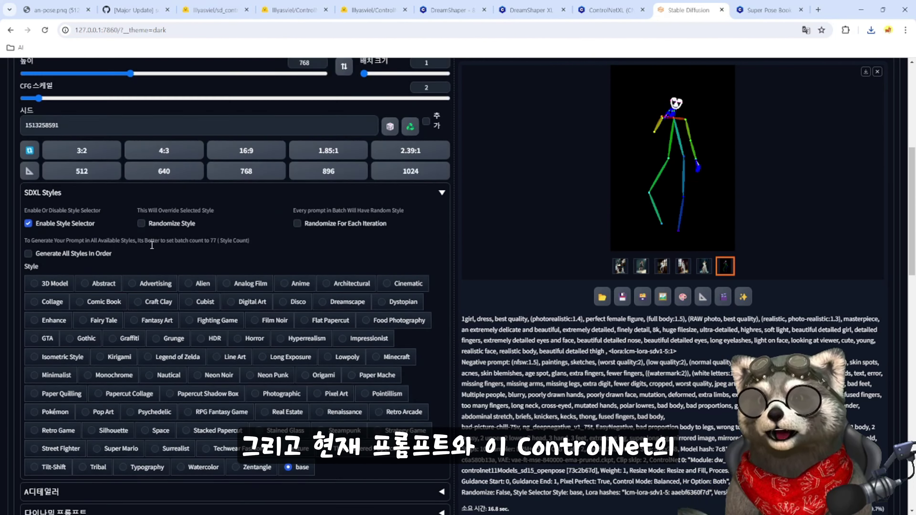
{"action": "scroll", "coordinate": [176, 83], "scroll_direction": "down", "scroll_amount": 7}
{"action": "scroll", "coordinate": [44, 240], "scroll_direction": "down", "scroll_amount": 7}
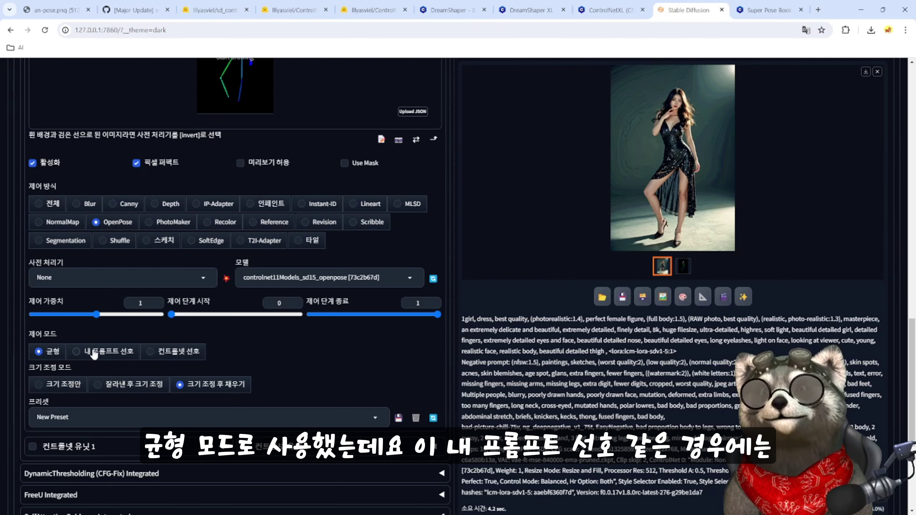
{"action": "left_click", "coordinate": [175, 355]}
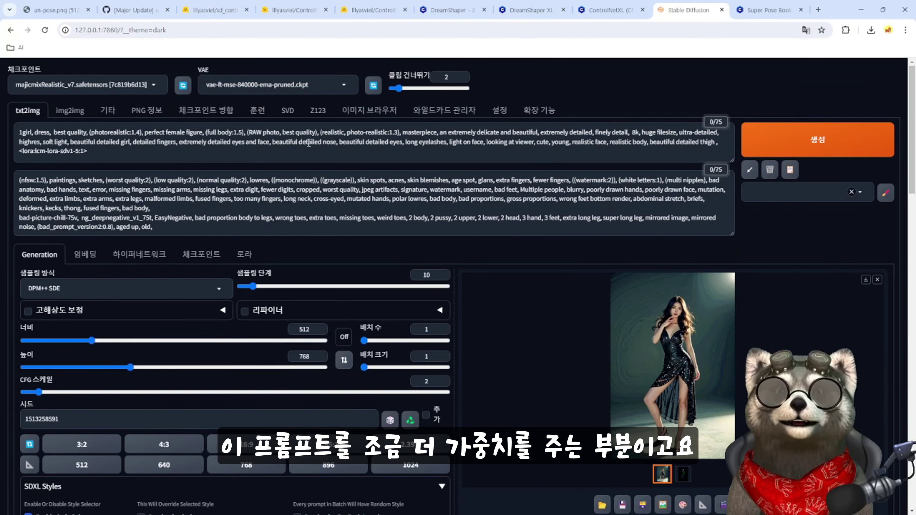
{"action": "scroll", "coordinate": [334, 371], "scroll_direction": "down", "scroll_amount": 20}
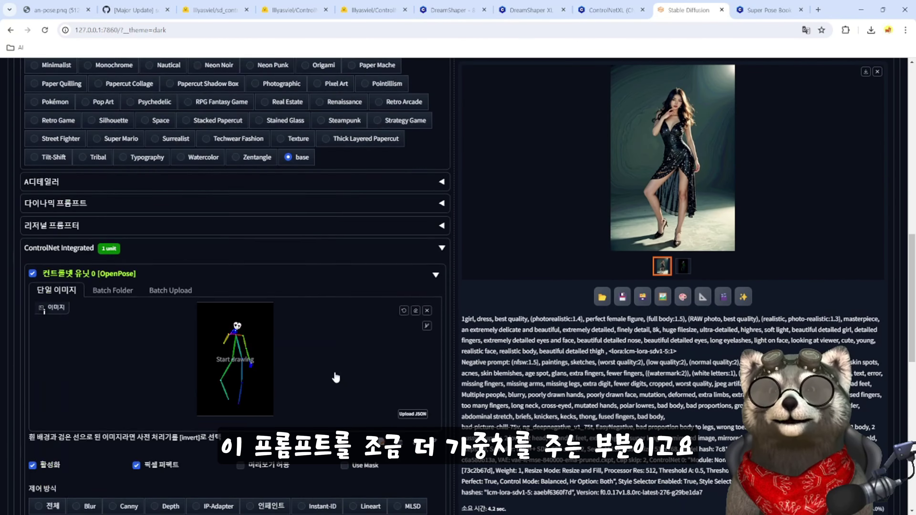
{"action": "scroll", "coordinate": [188, 317], "scroll_direction": "up", "scroll_amount": 1}
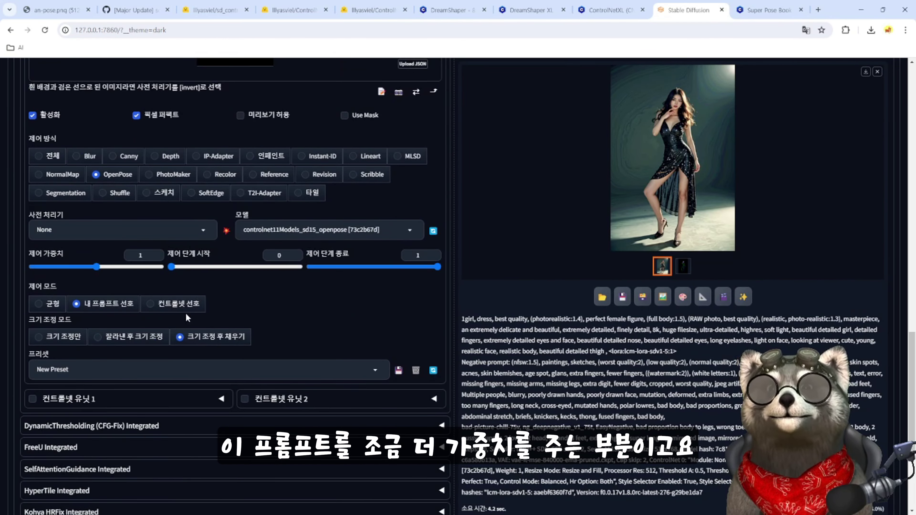
Set the control mode to favour ControlNet (컨트롤넷 선호) and generate an image from the skeleton.
{"action": "left_click", "coordinate": [165, 307]}
{"action": "scroll", "coordinate": [260, 302], "scroll_direction": "up", "scroll_amount": 2}
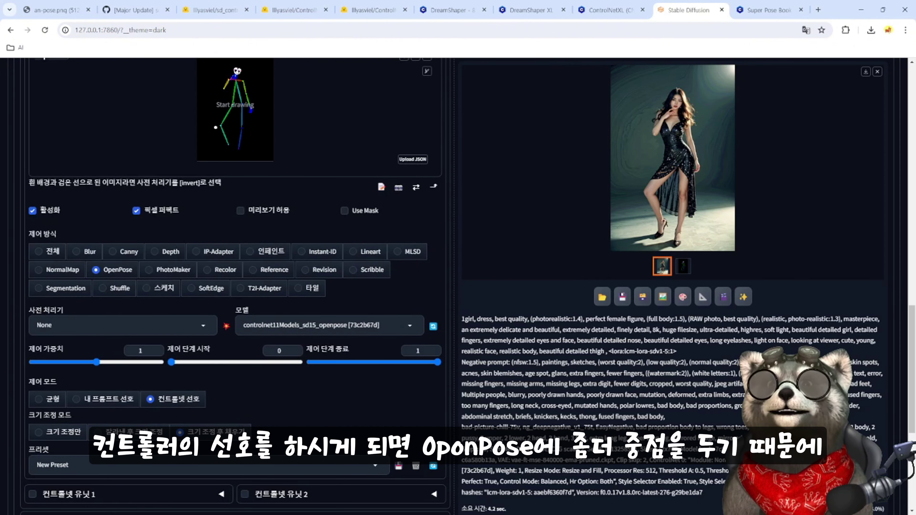
{"action": "key", "text": "ctrl+Return"}
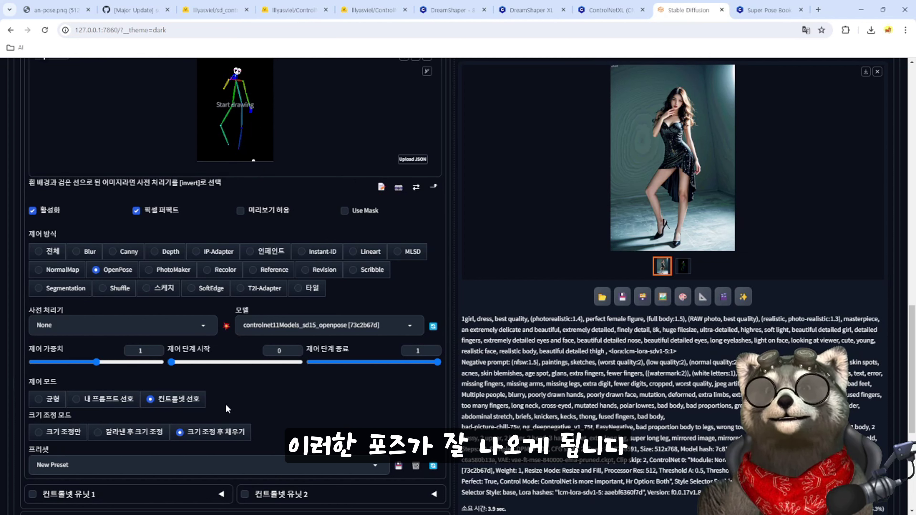
Cycle through the prompt-preferred and ControlNet-preferred control modes and set the mode back to balanced (균형).
{"action": "left_click", "coordinate": [45, 402]}
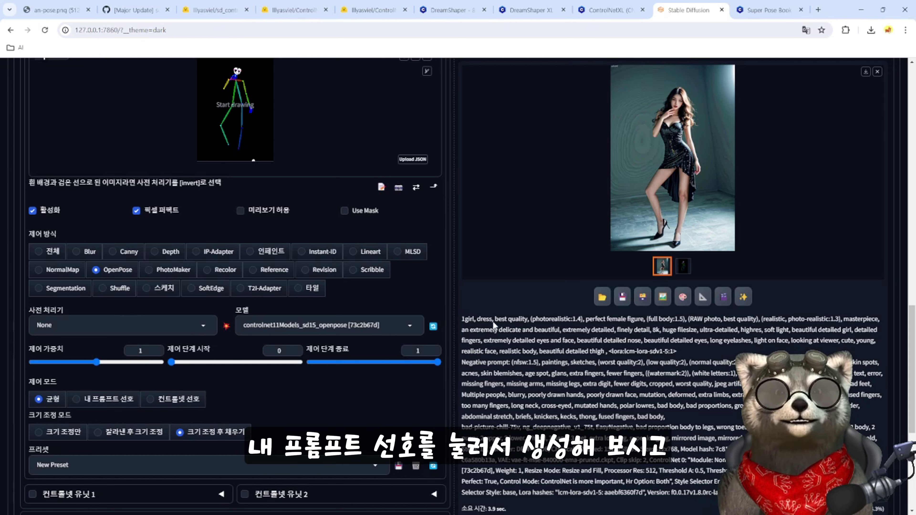
{"action": "left_click", "coordinate": [107, 400]}
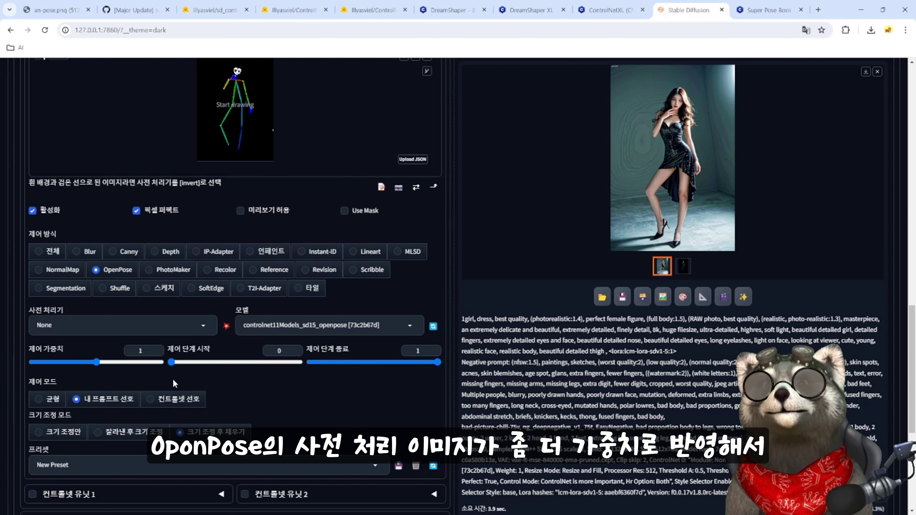
{"action": "left_click", "coordinate": [159, 404]}
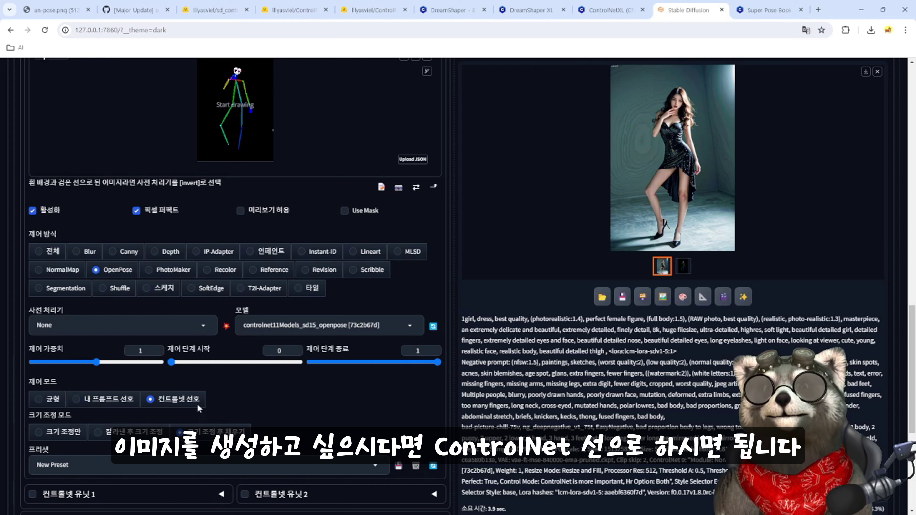
{"action": "left_click", "coordinate": [47, 400]}
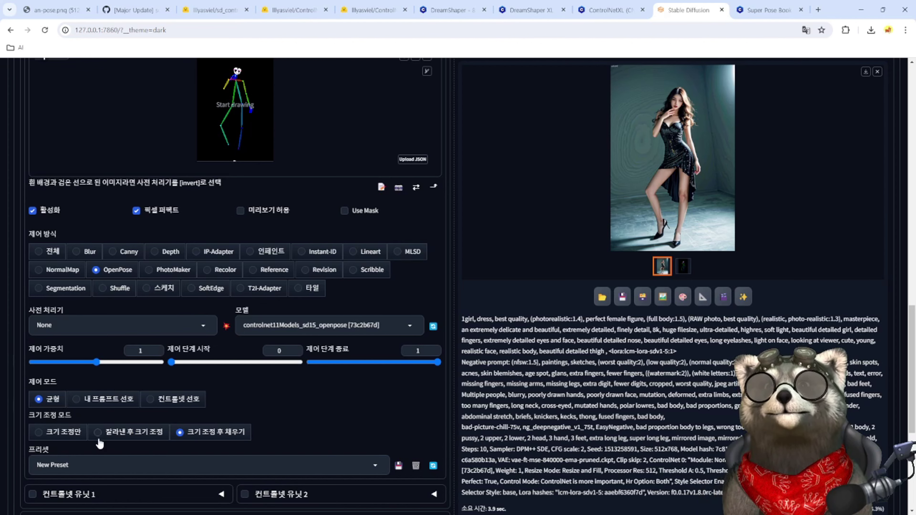
{"action": "scroll", "coordinate": [423, 403], "scroll_direction": "down", "scroll_amount": 5}
{"action": "scroll", "coordinate": [424, 406], "scroll_direction": "up", "scroll_amount": 10}
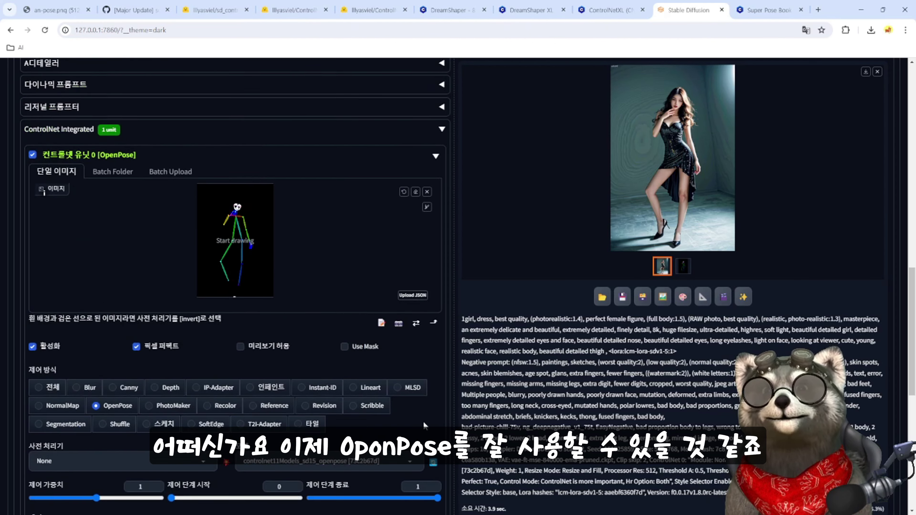
{"action": "scroll", "coordinate": [435, 410], "scroll_direction": "down", "scroll_amount": 3}
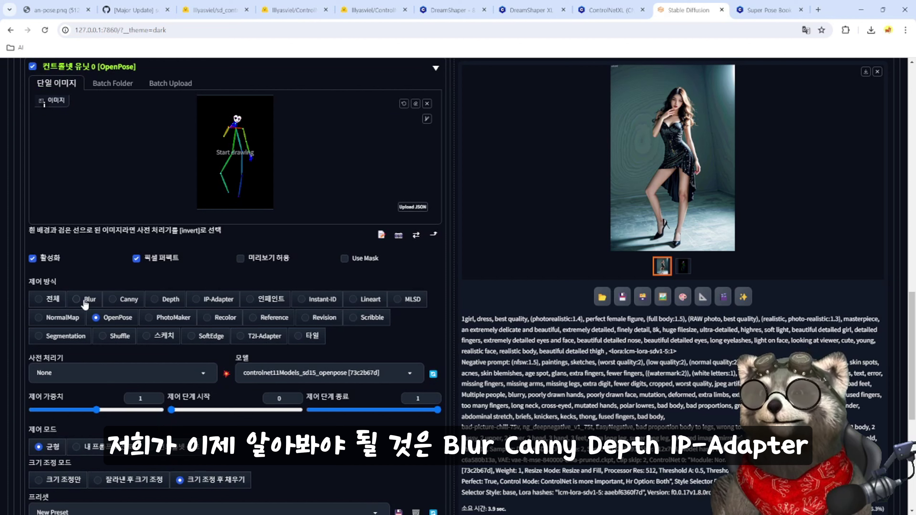